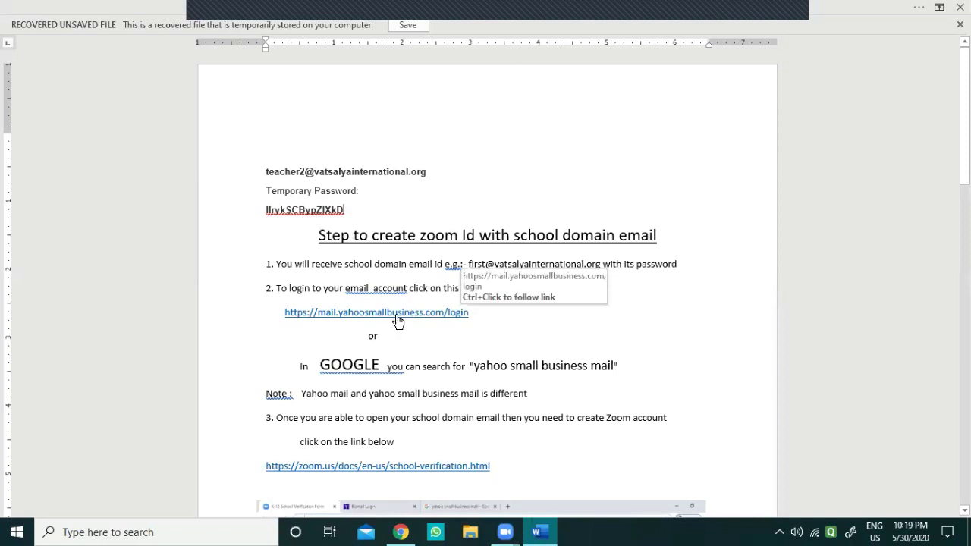
# Step: Open the Yahoo Small Business sign-in page and paste in the school email copied from the instructions document
pyautogui.keyDown('ctrl'); pyautogui.click(411, 314); pyautogui.keyUp('ctrl')
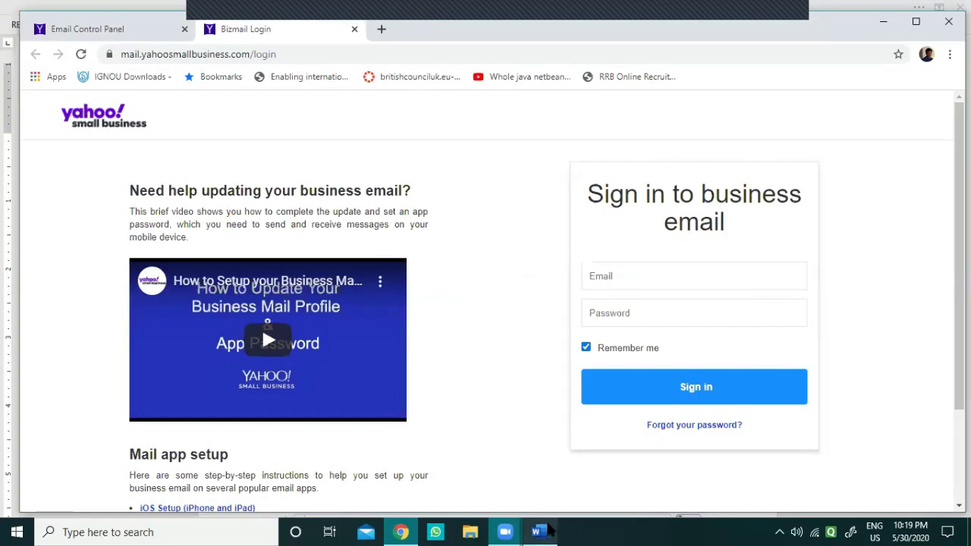
pyautogui.click(543, 530)
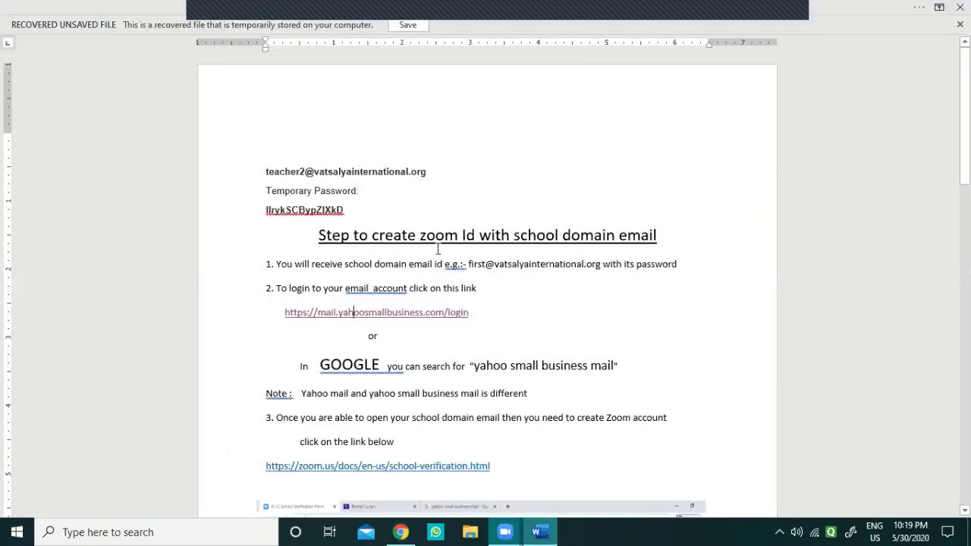
pyautogui.moveTo(267, 174); pyautogui.dragTo(425, 174)
pyautogui.hotkey('ctrl', 'c')
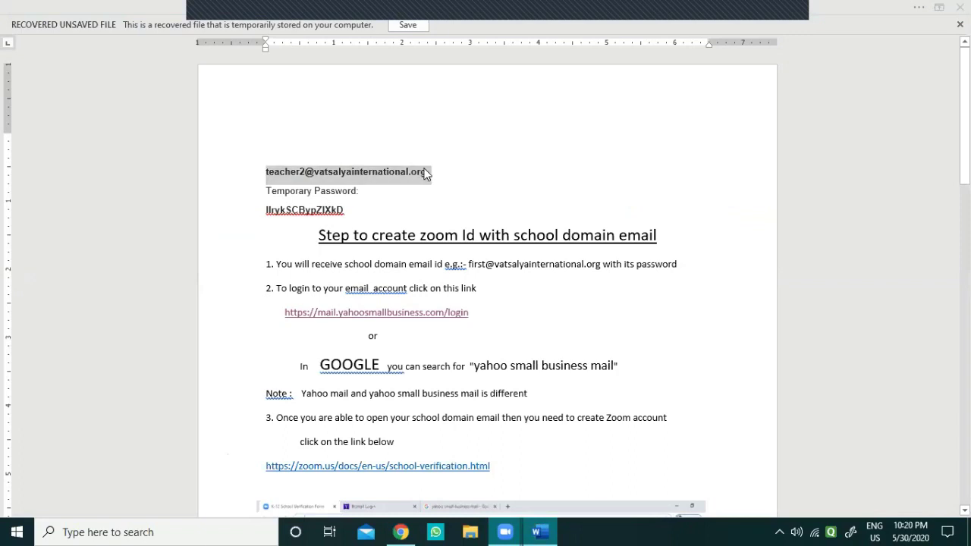
pyautogui.hotkey('alt', 'Tab')
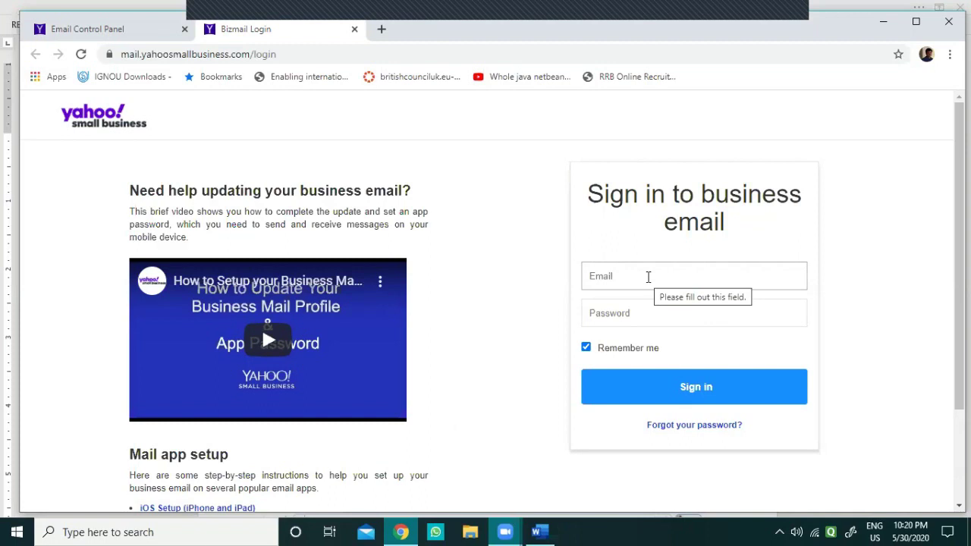
pyautogui.click(647, 277)
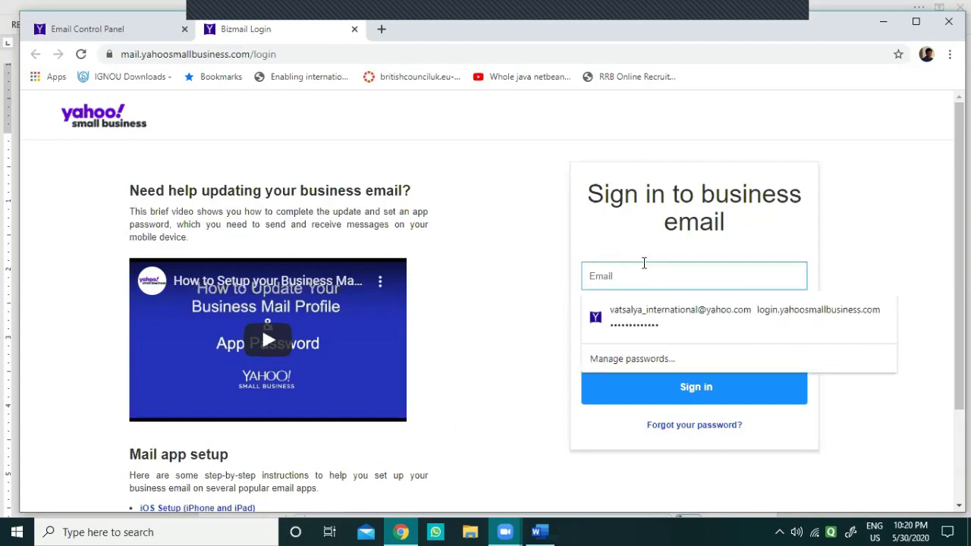
pyautogui.hotkey('ctrl', 'v')
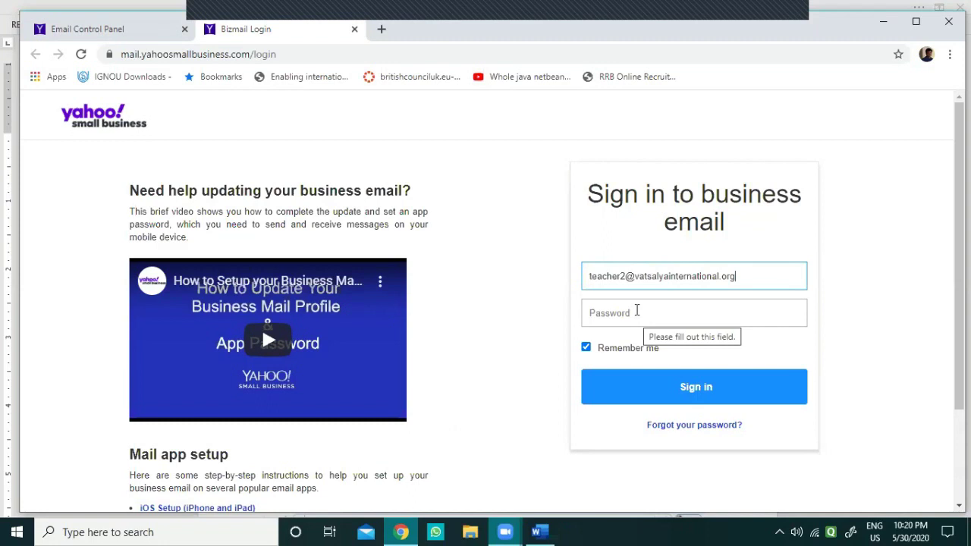
# Step: Copy the temporary password from the document into the Password field and sign in
pyautogui.hotkey('alt', 'Tab')
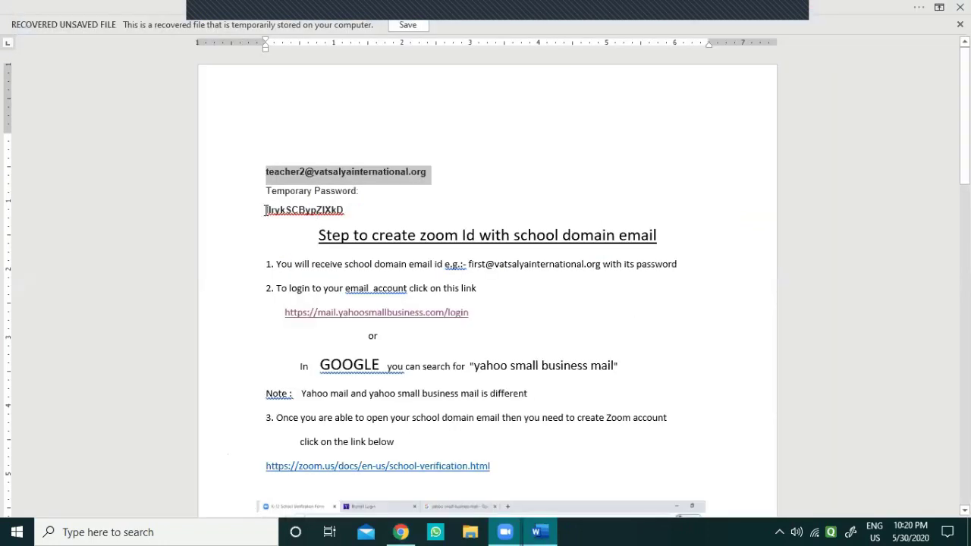
pyautogui.moveTo(265, 210); pyautogui.dragTo(338, 215)
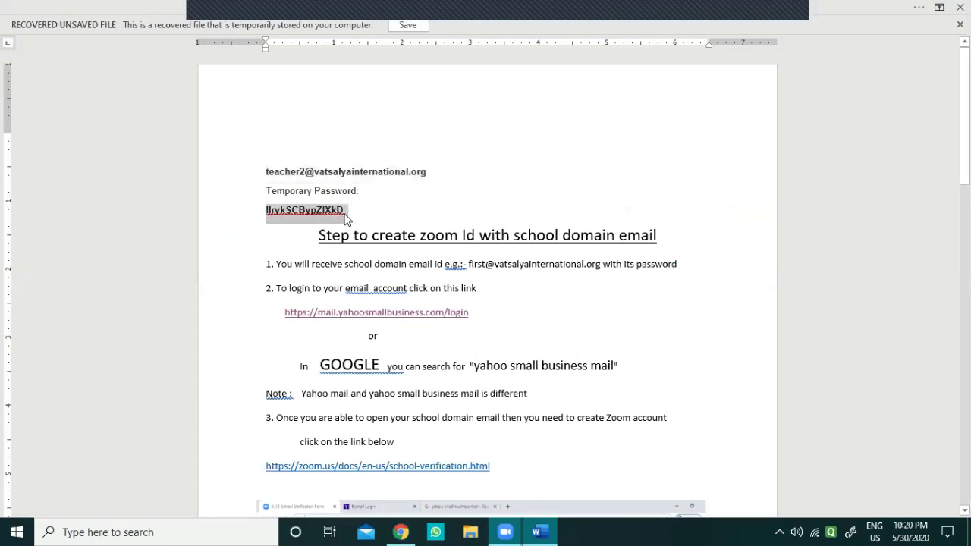
pyautogui.hotkey('alt', 'Tab')
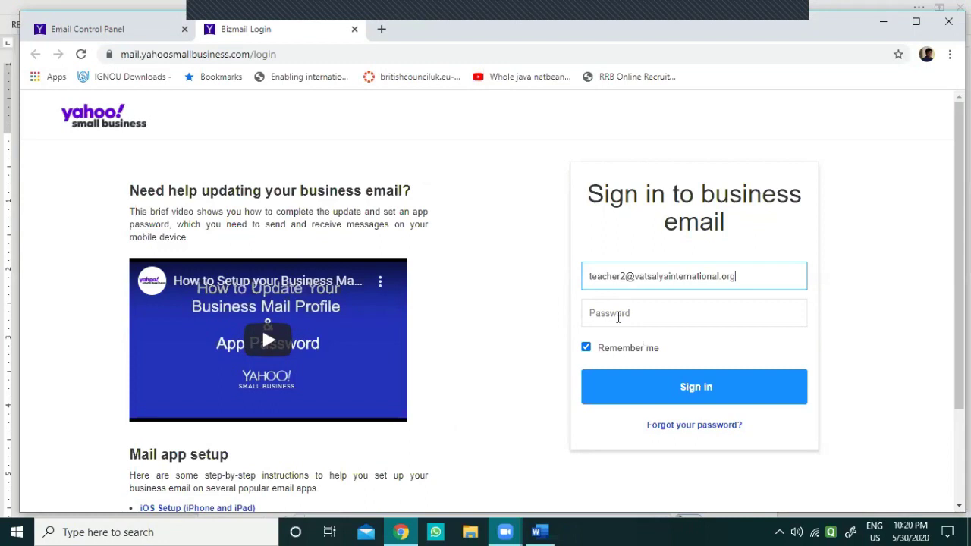
pyautogui.click(618, 314)
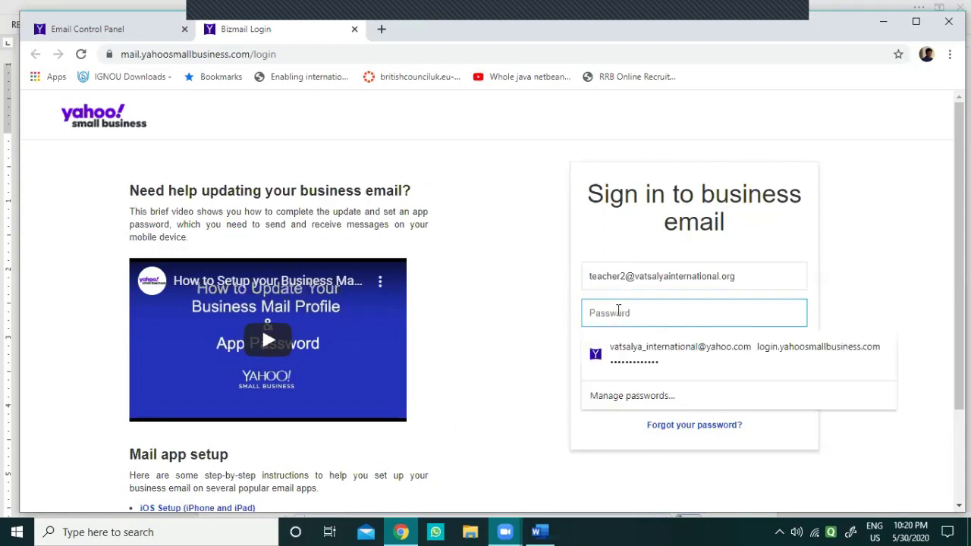
pyautogui.hotkey('ctrl', 'v')
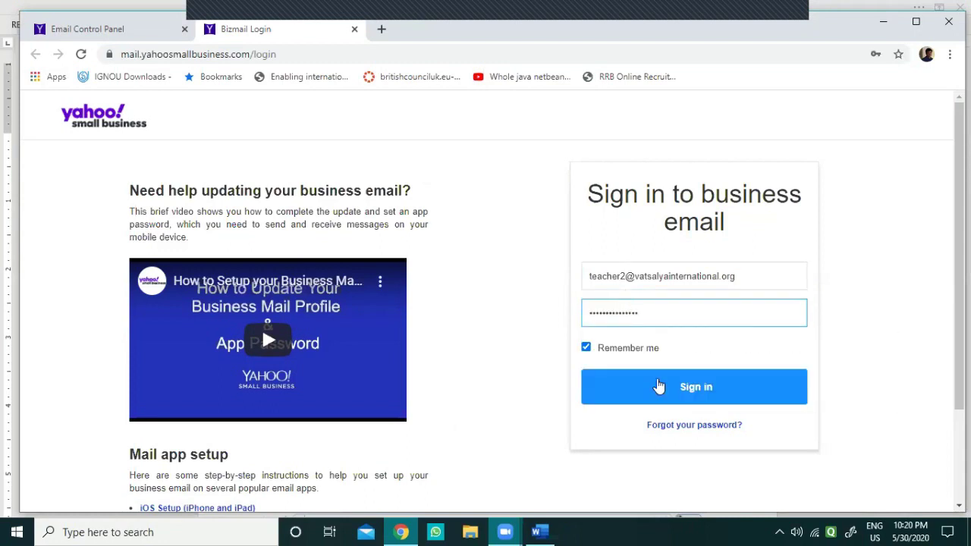
pyautogui.click(658, 386)
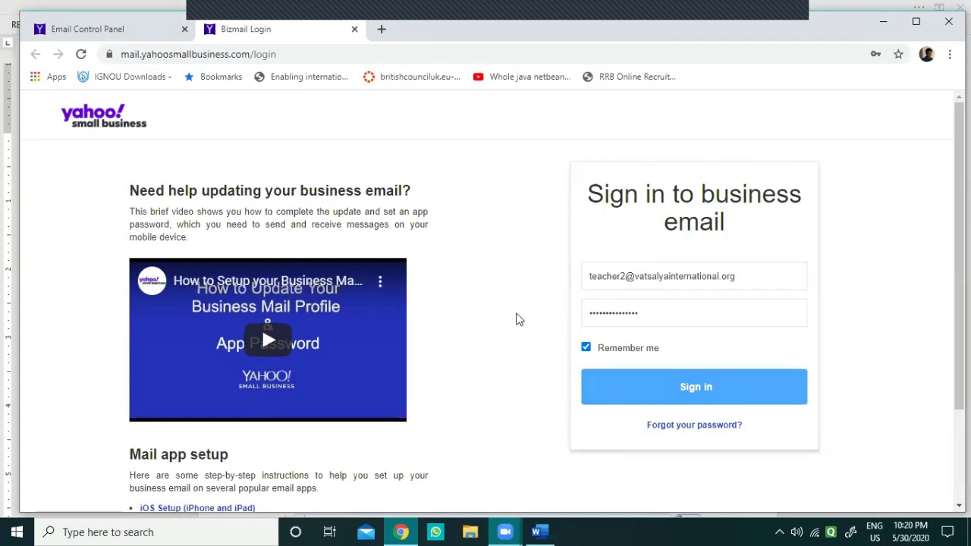
# Step: Enter and confirm a new mailbox password, agree to use the business mail ID as Yahoo ID, and continue
pyautogui.click(432, 236)
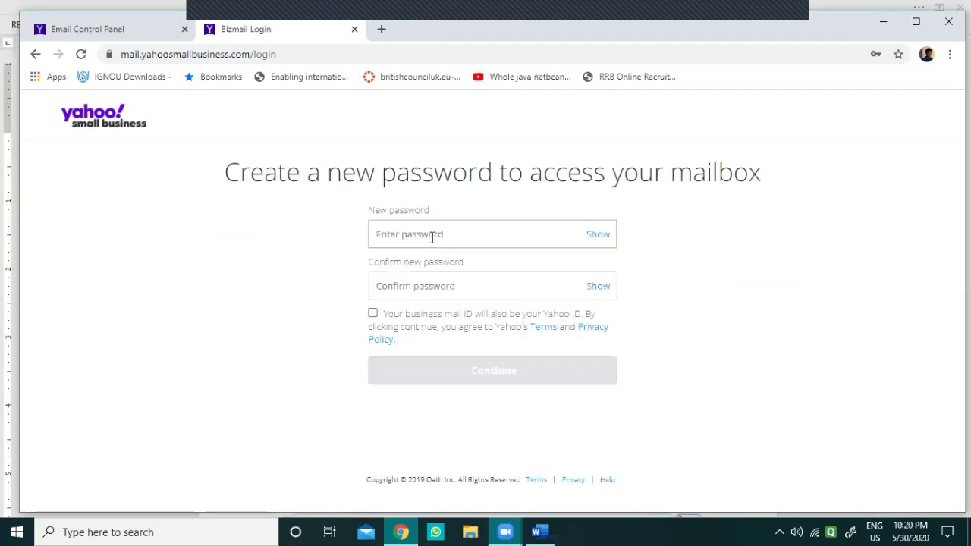
pyautogui.click(598, 235)
pyautogui.click(473, 230)
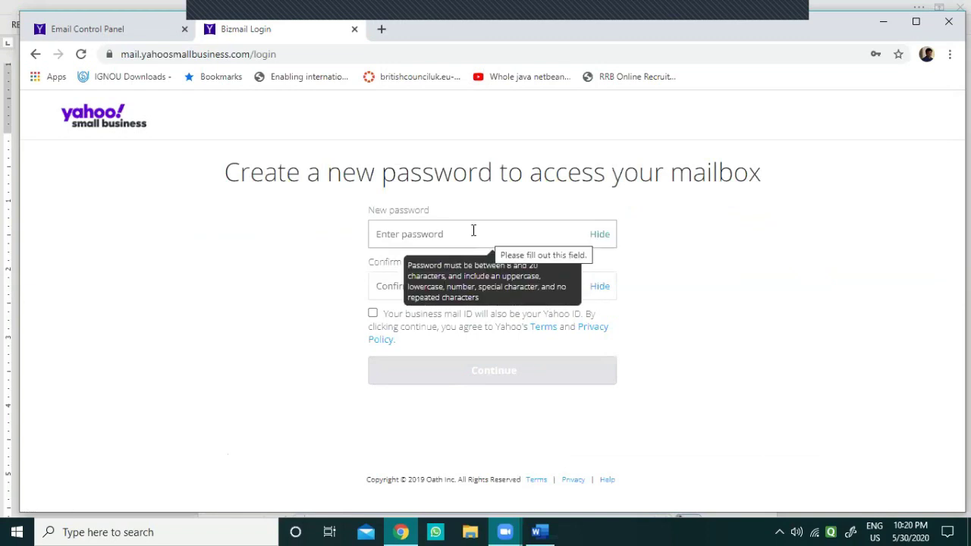
pyautogui.click(473, 230)
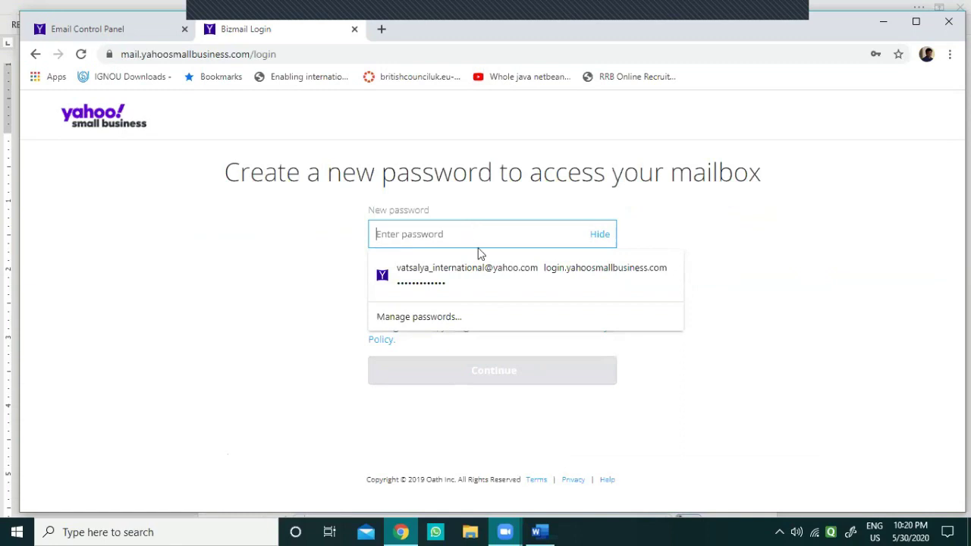
pyautogui.write('Demo@')
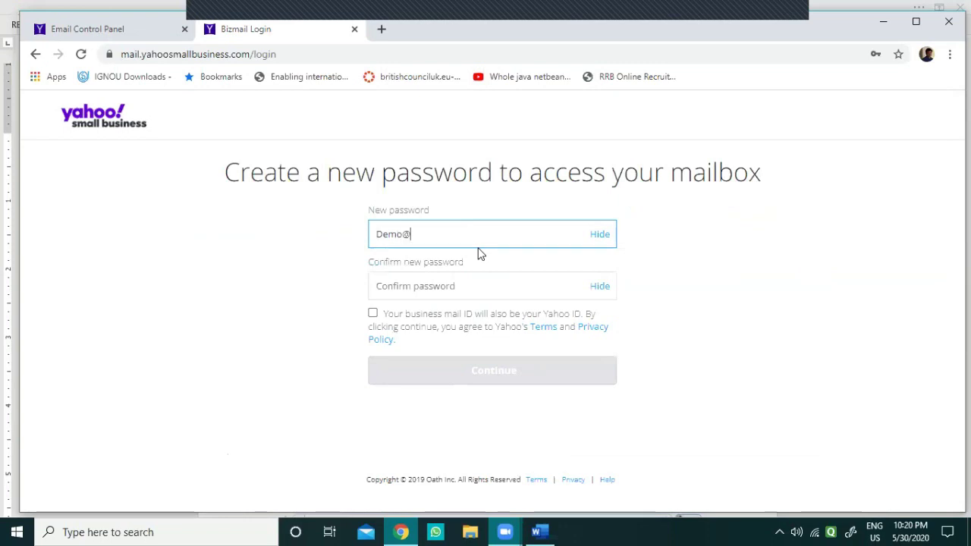
pyautogui.write('123')
pyautogui.click(441, 286)
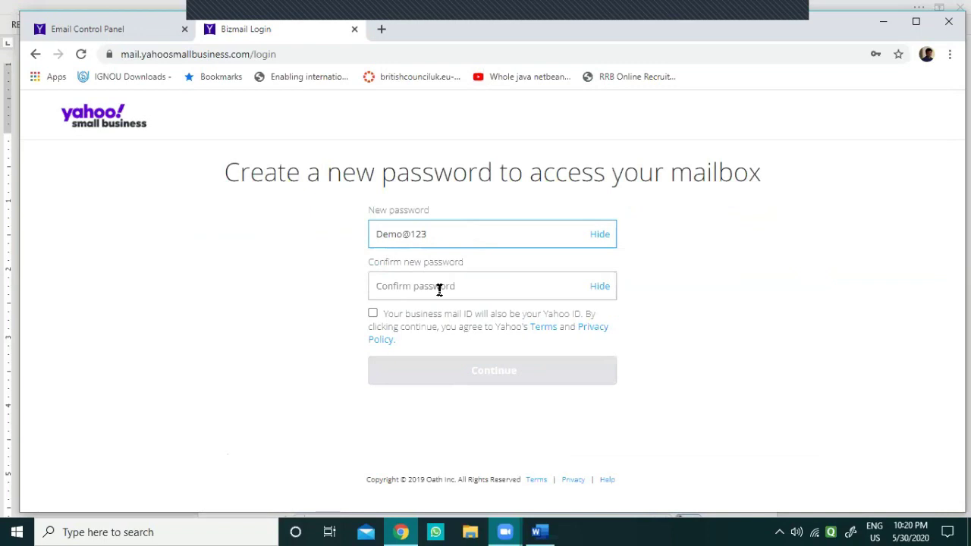
pyautogui.write('Demo@123')
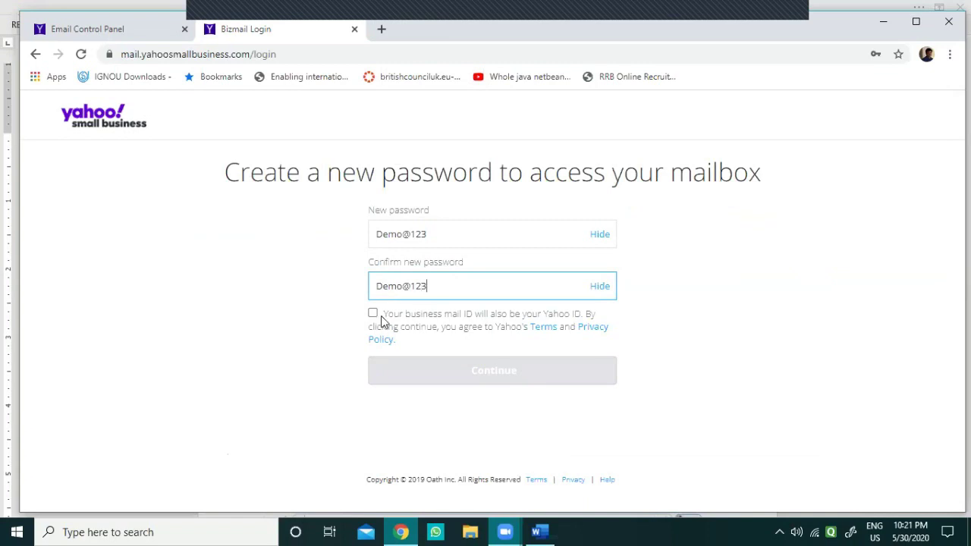
pyautogui.click(373, 314)
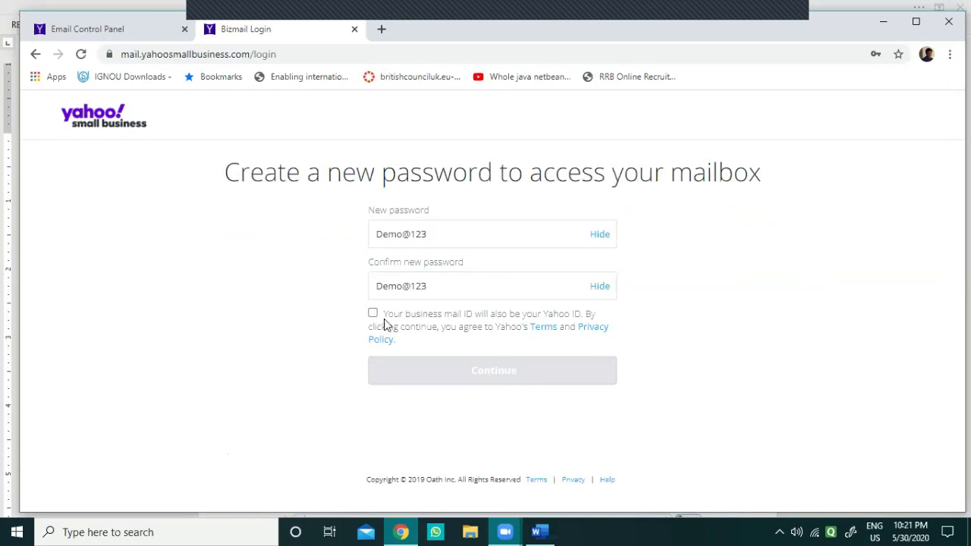
pyautogui.click(448, 375)
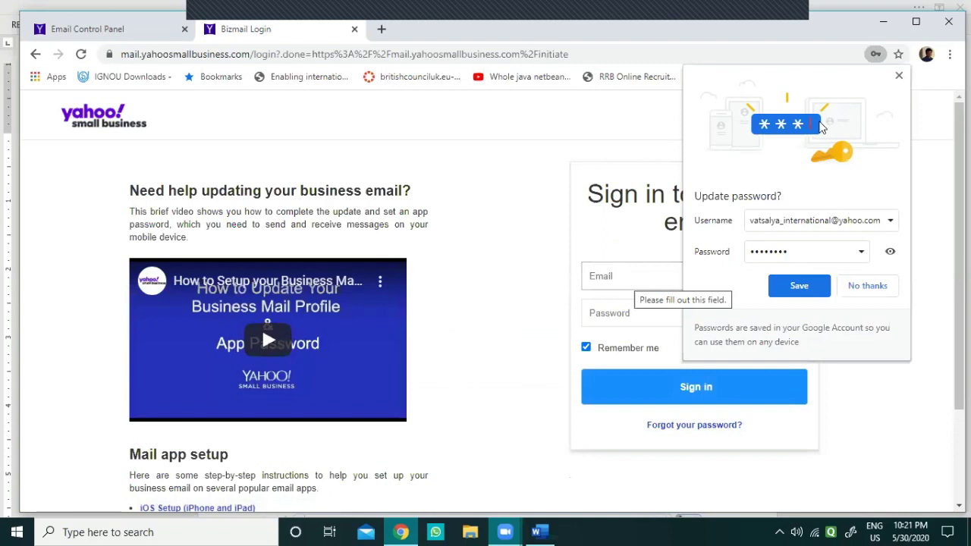
# Step: Sign in again with the school email copied from the document and the new password
pyautogui.click(868, 292)
pyautogui.click(644, 280)
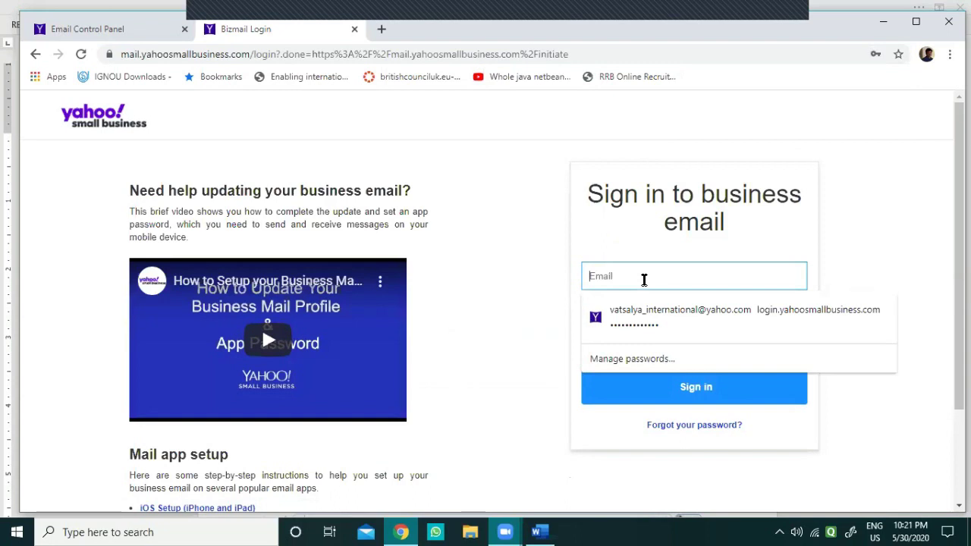
pyautogui.hotkey('alt', 'Tab')
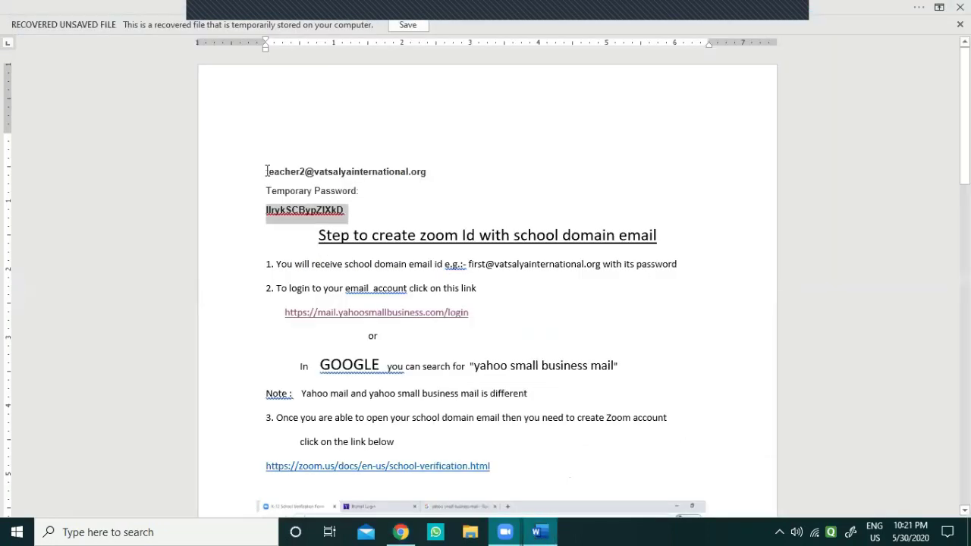
pyautogui.moveTo(343, 171); pyautogui.dragTo(420, 171)
pyautogui.hotkey('ctrl', 'c')
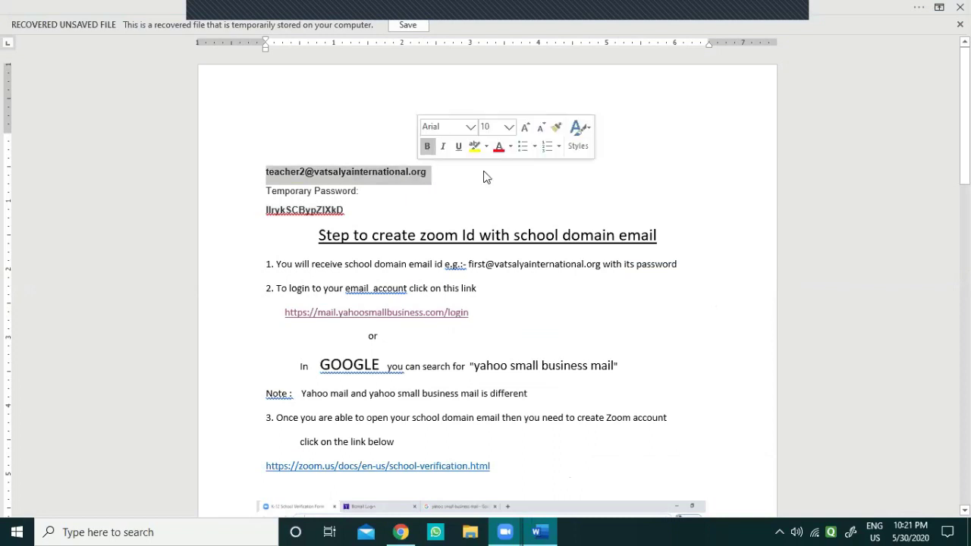
pyautogui.hotkey('alt', 'Tab')
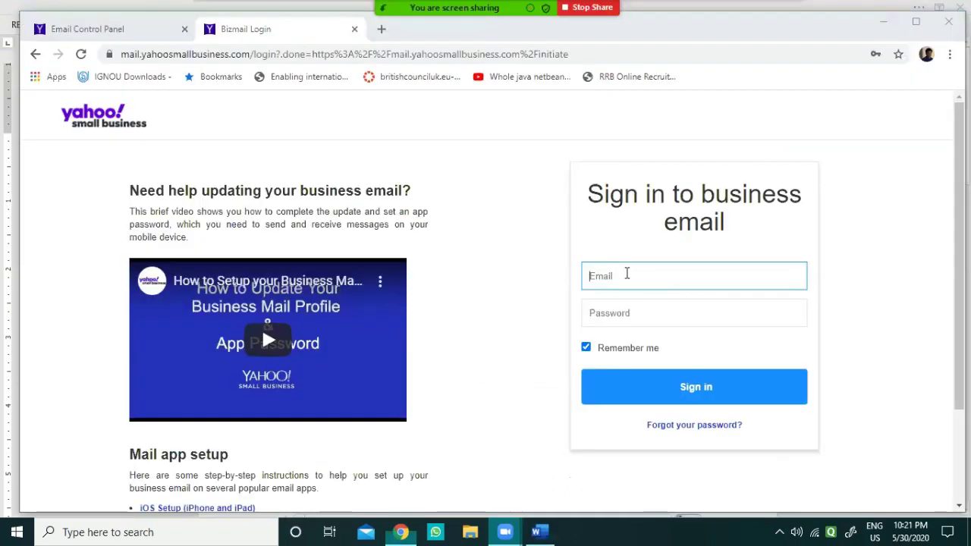
pyautogui.click(626, 275)
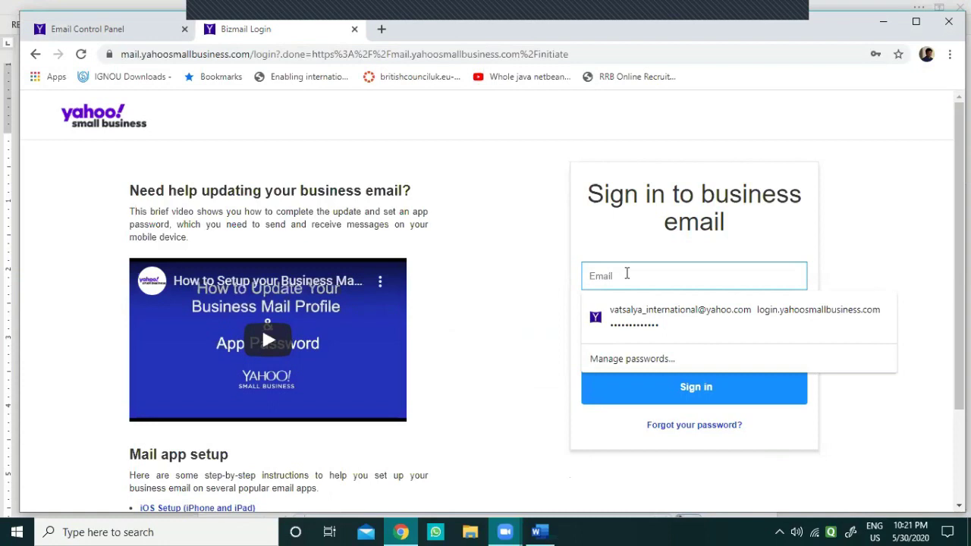
pyautogui.hotkey('ctrl', 'v')
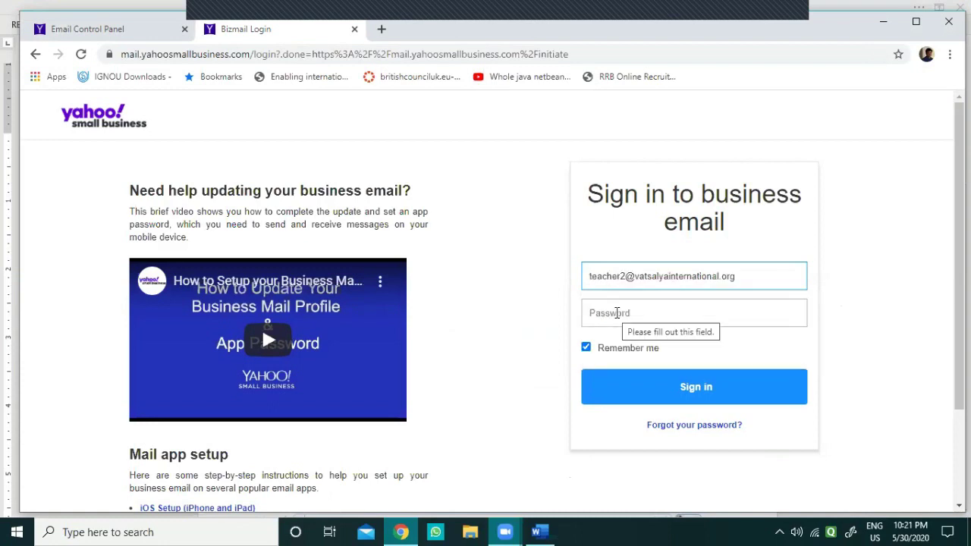
pyautogui.click(624, 306)
pyautogui.write('*')
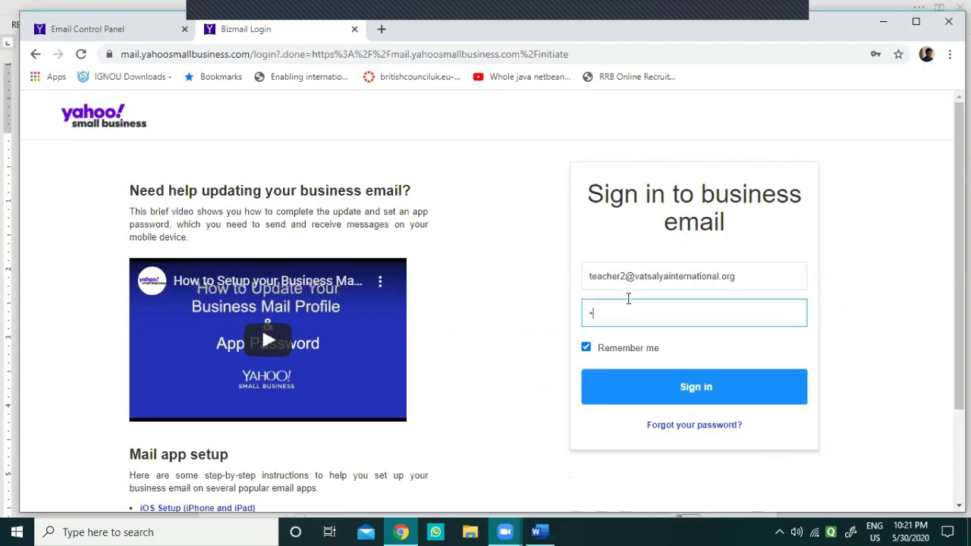
pyautogui.write('*******')
pyautogui.click(657, 392)
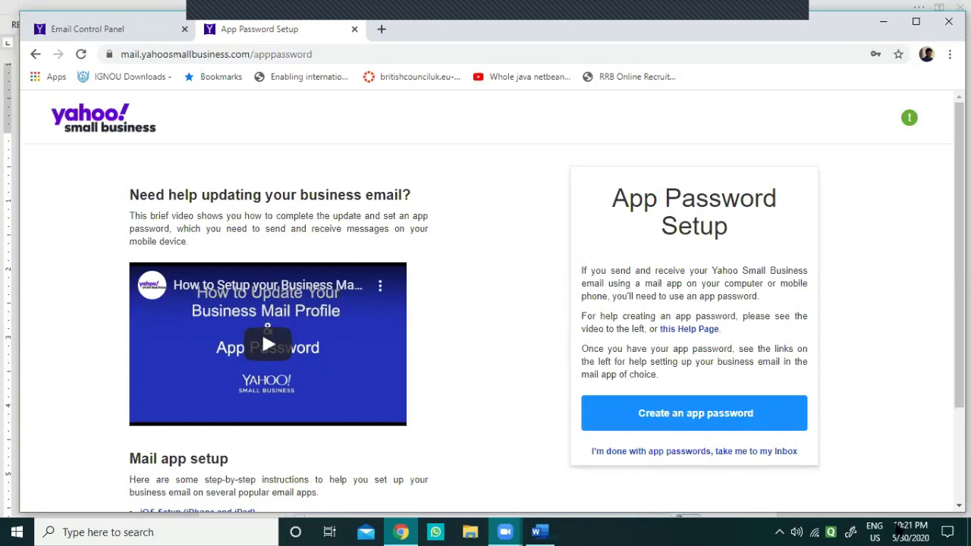
# Step: Skip app password setup and accept Yahoo's New Privacy and Terms
pyautogui.click(681, 452)
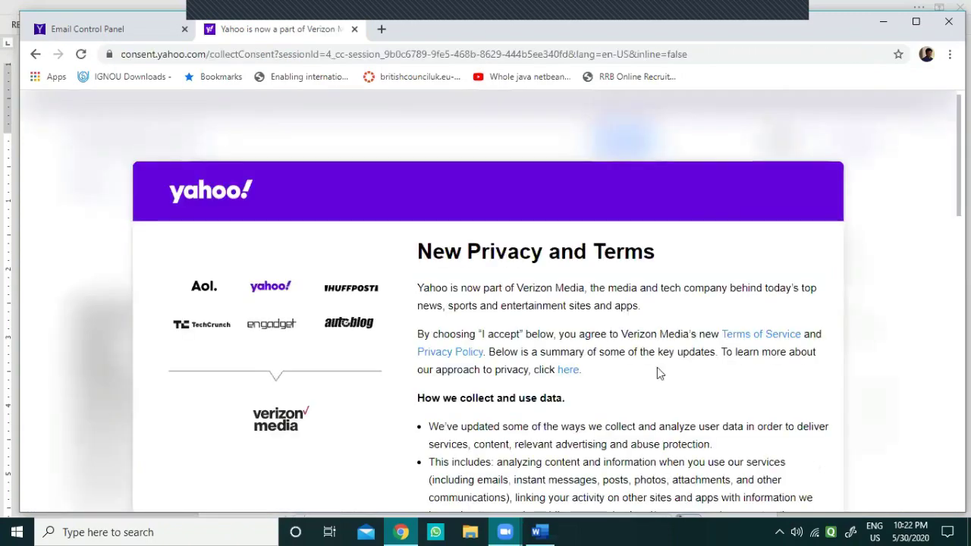
pyautogui.scroll(-10, 507, 350)
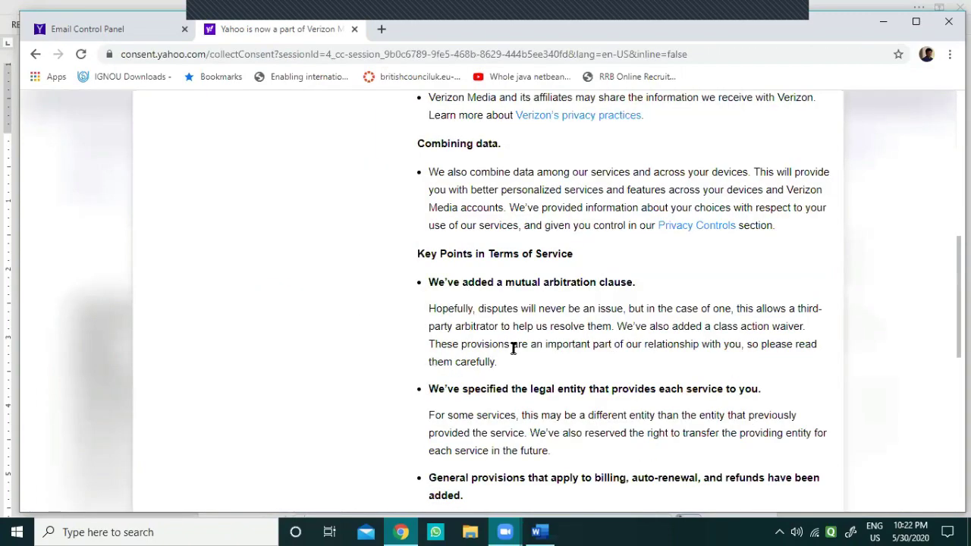
pyautogui.scroll(-10, 510, 345)
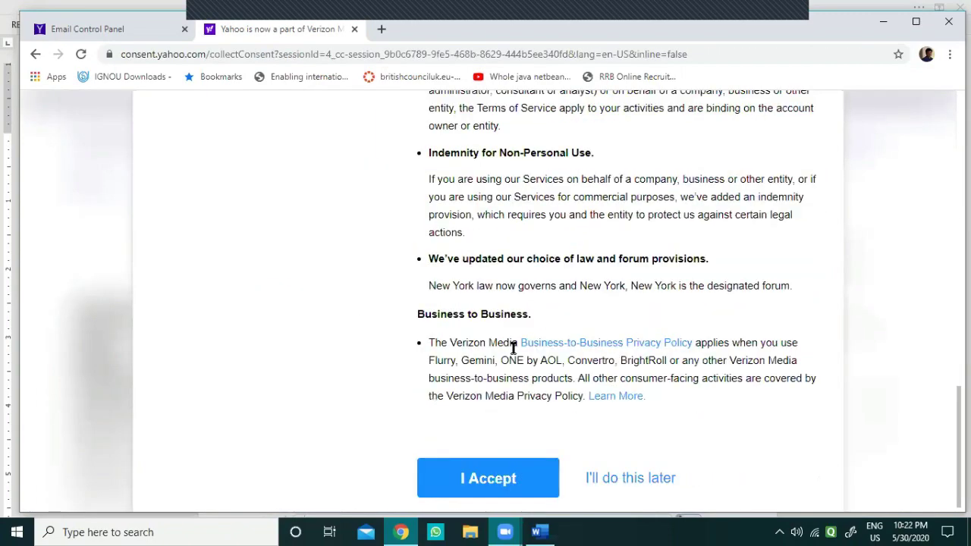
pyautogui.click(494, 480)
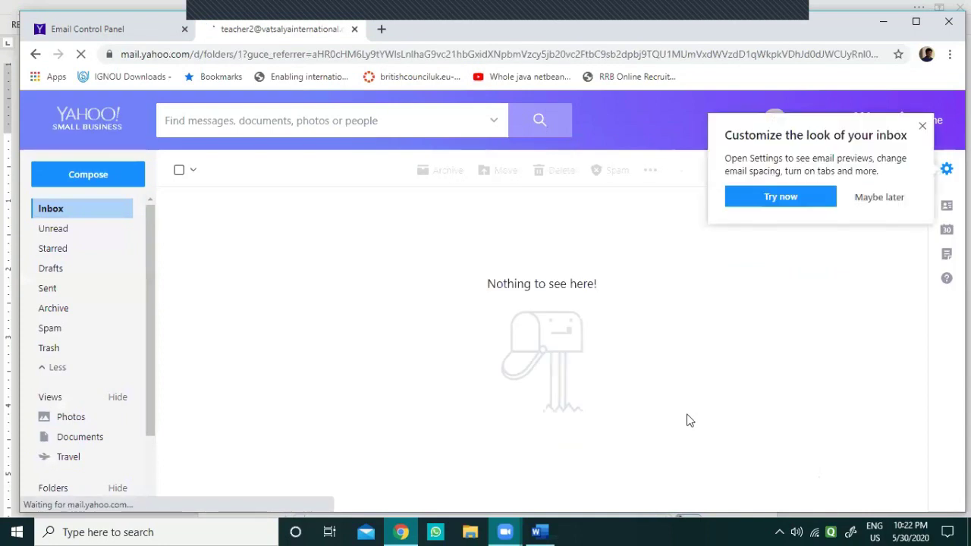
# Step: Choose Maybe later on the 'Customize the look of your inbox' popup
pyautogui.click(873, 199)
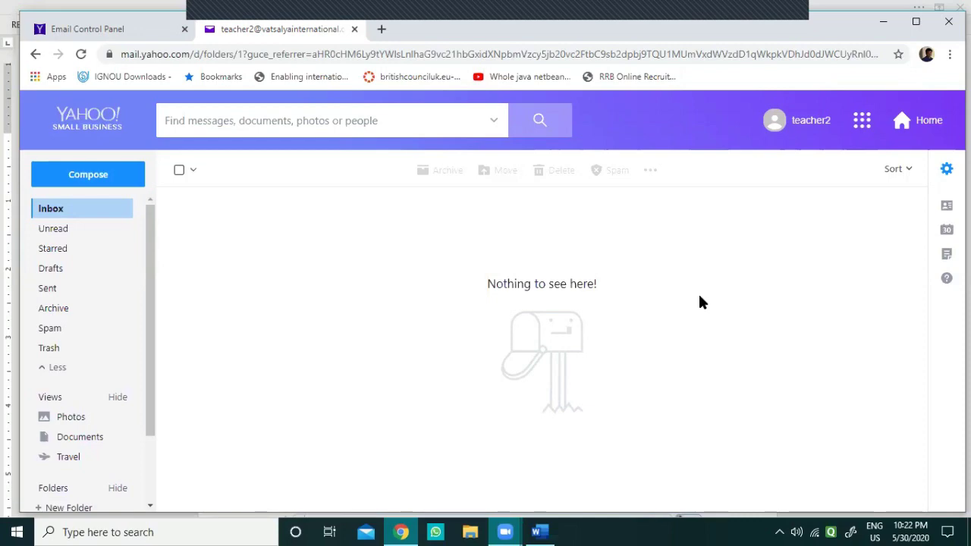
# Step: Return to the Word guide and scroll to step 3's zoom.us school-verification link
pyautogui.click(539, 532)
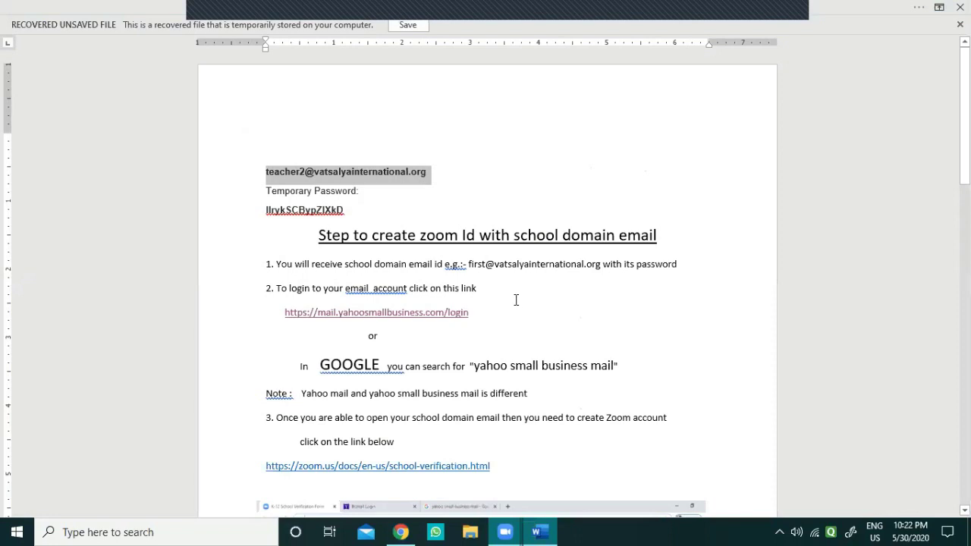
pyautogui.scroll(-1, 379, 341)
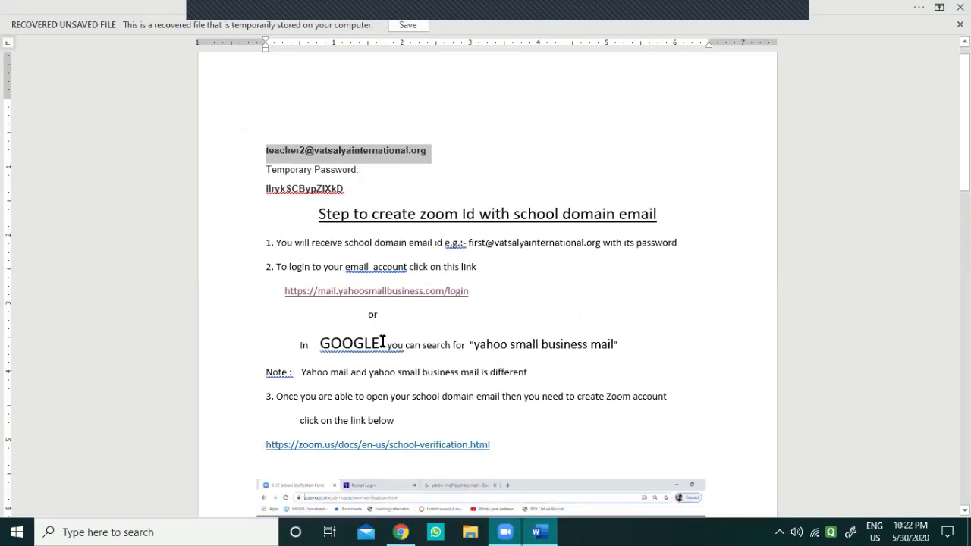
pyautogui.scroll(-3, 383, 341)
pyautogui.scroll(-1, 530, 281)
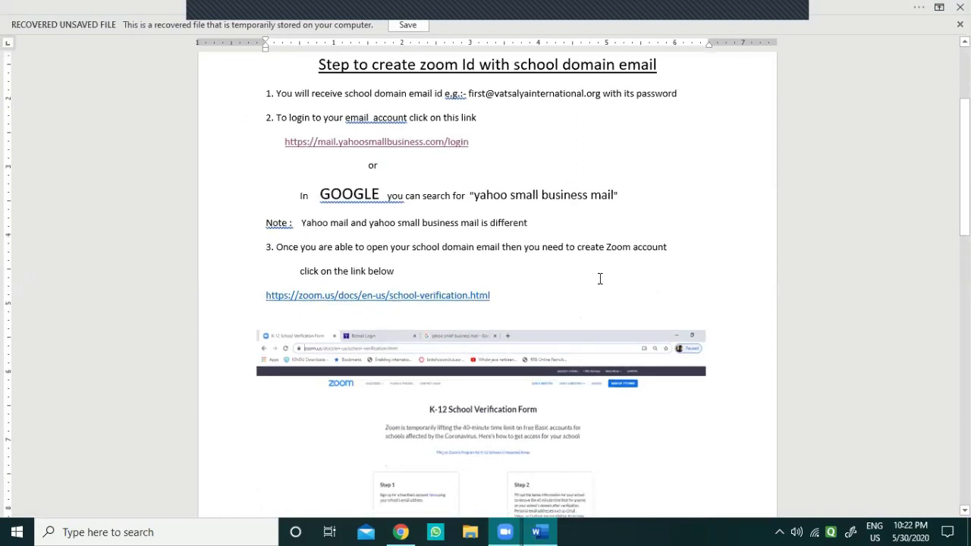
# Step: Open the Zoom school-verification link and start signing up for a free account
pyautogui.keyDown('ctrl'); pyautogui.click(409, 302); pyautogui.keyUp('ctrl')
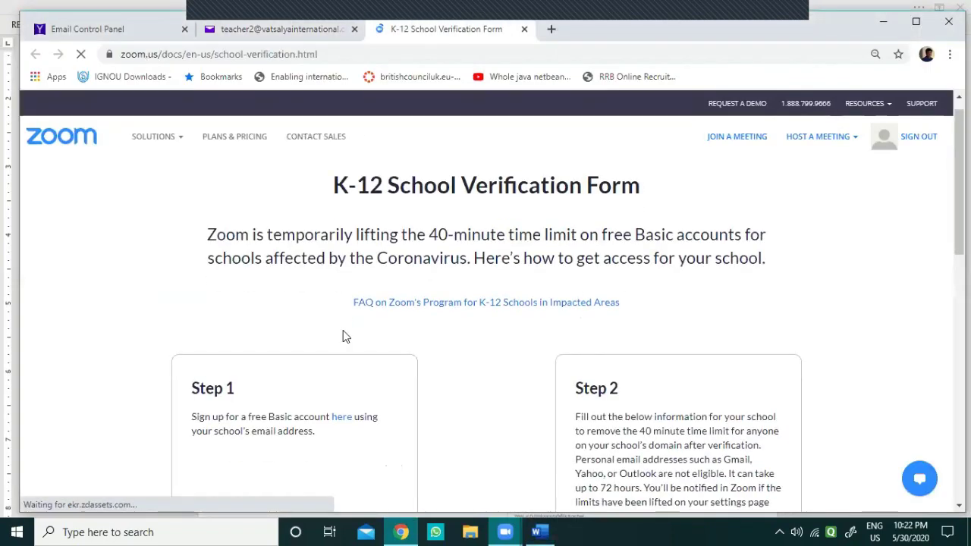
pyautogui.scroll(-2, 342, 336)
pyautogui.click(339, 301)
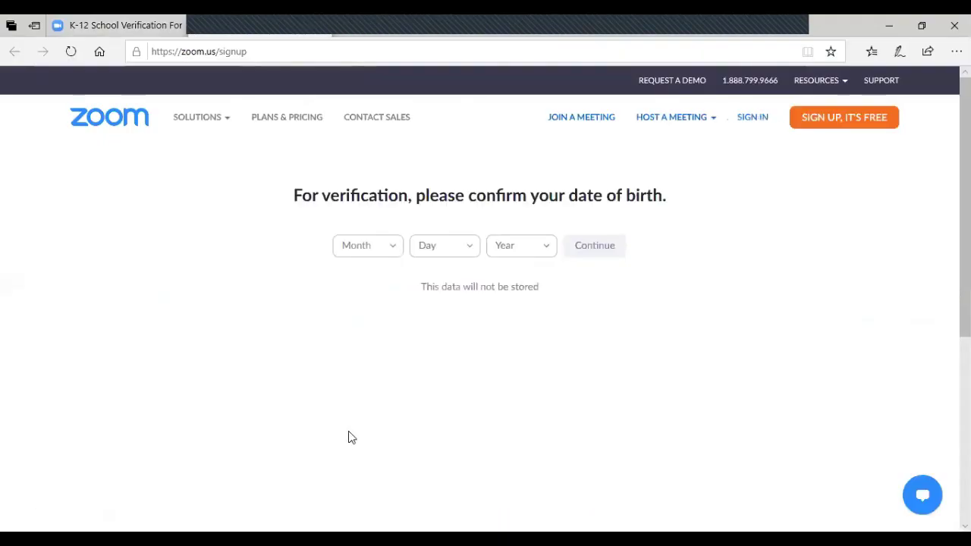
# Step: Confirm the birth date as Apr 5, 2000 and continue
pyautogui.click(392, 252)
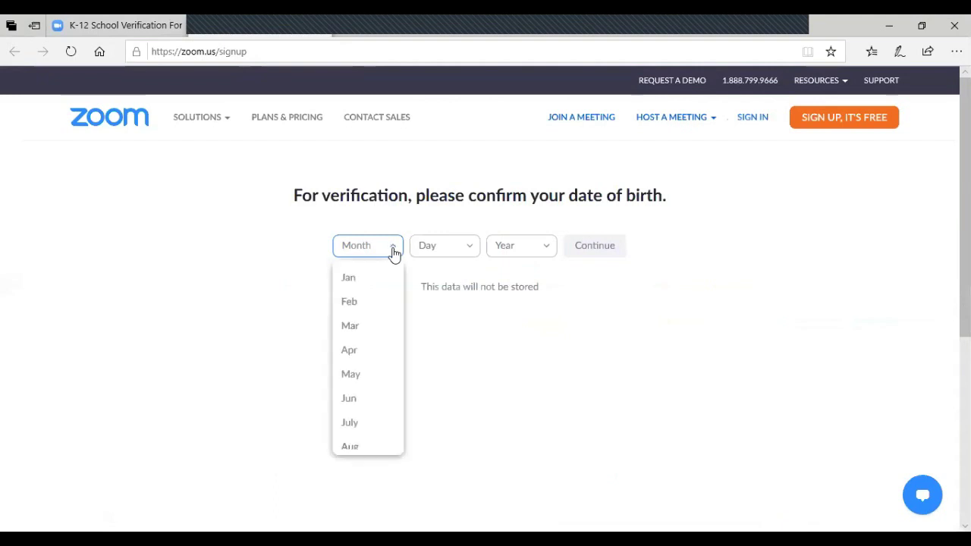
pyautogui.click(352, 353)
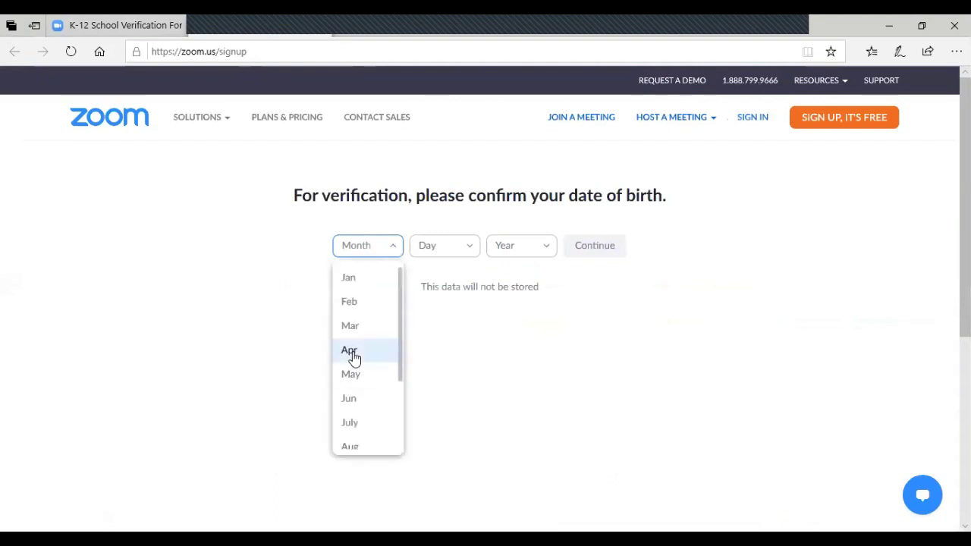
pyautogui.click(471, 251)
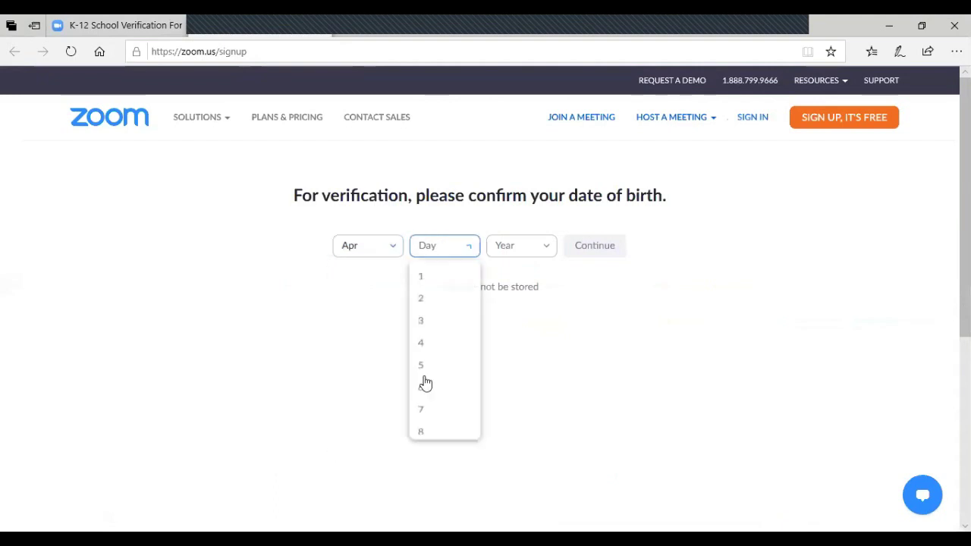
pyautogui.click(541, 255)
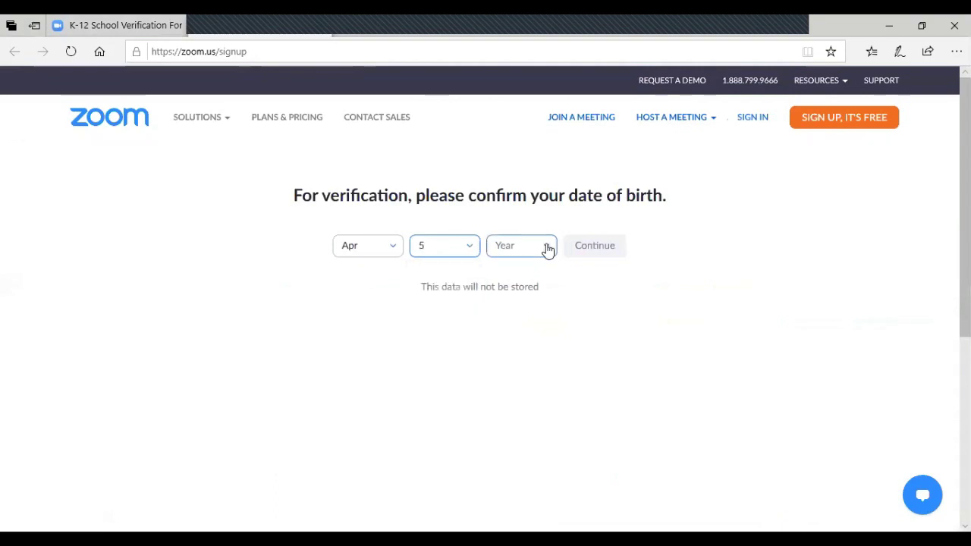
pyautogui.click(544, 251)
pyautogui.scroll(-3, 523, 341)
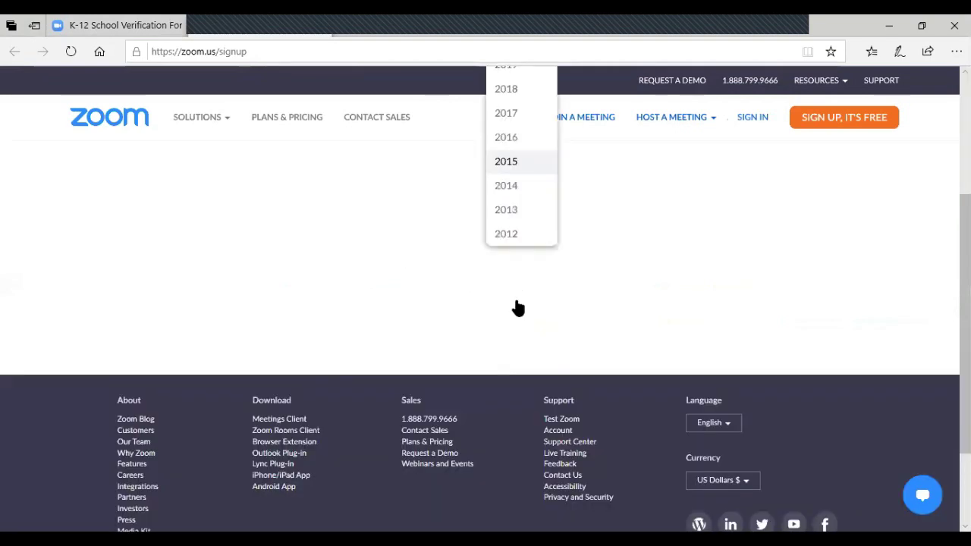
pyautogui.scroll(1, 518, 307)
pyautogui.scroll(-2, 518, 294)
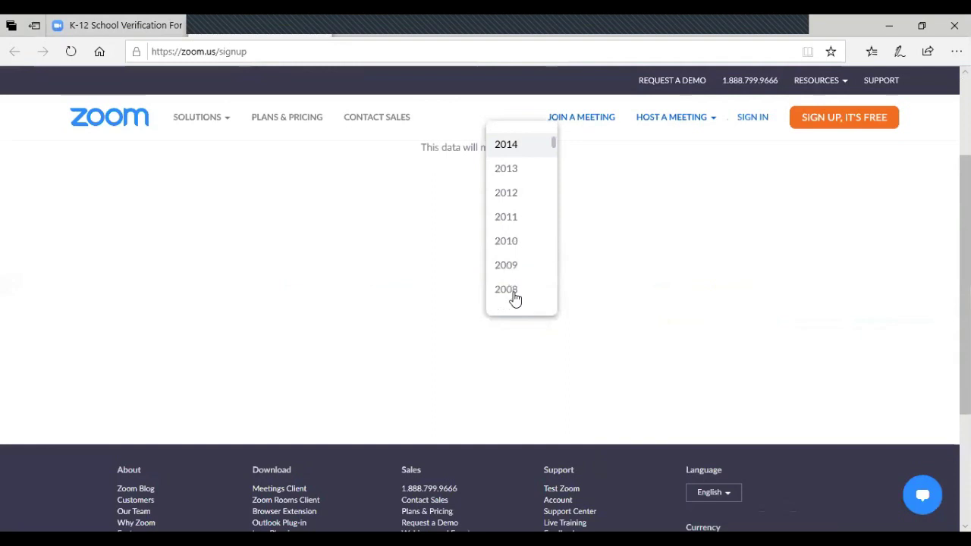
pyautogui.scroll(-1, 514, 296)
pyautogui.scroll(-3, 516, 298)
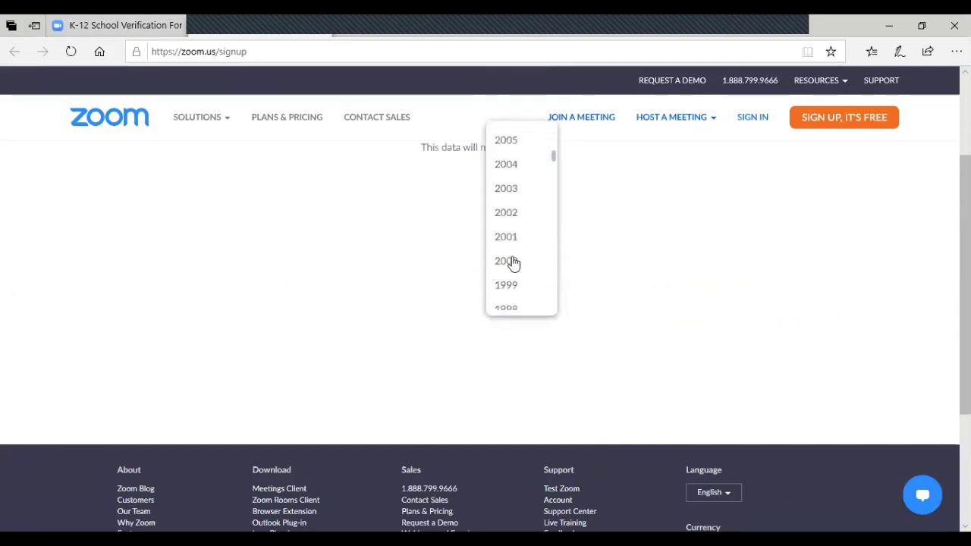
pyautogui.click(527, 271)
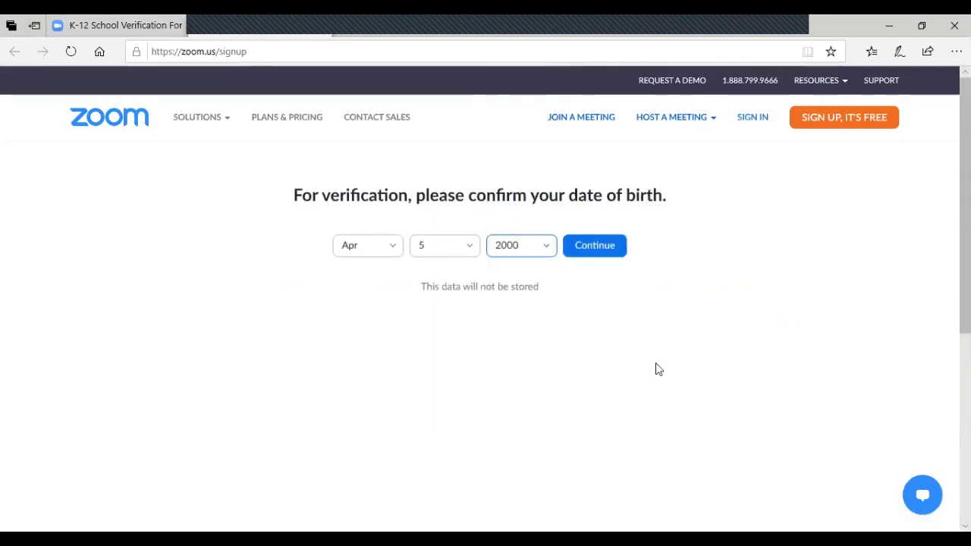
pyautogui.click(595, 253)
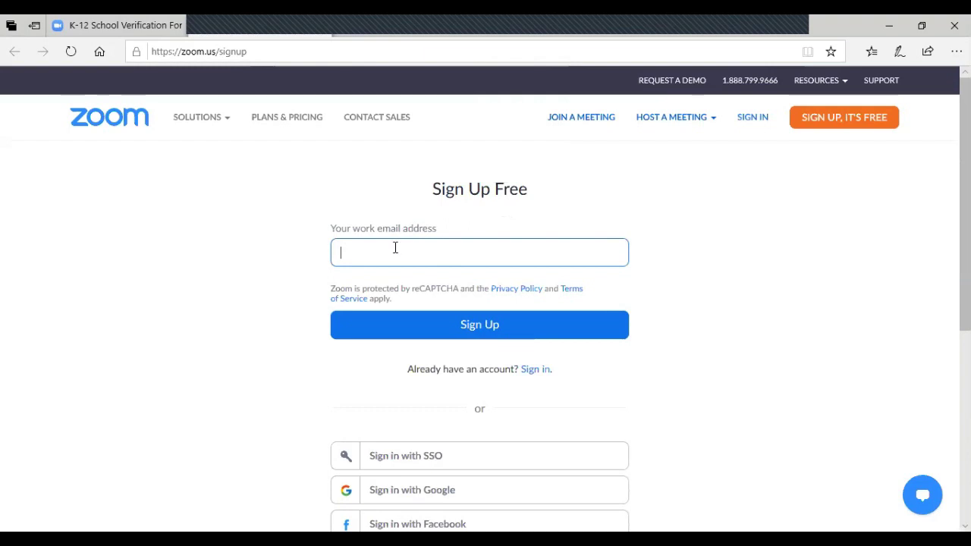
# Step: Paste the school email into the Sign Up Free form and submit it
pyautogui.hotkey('ctrl', 'v')
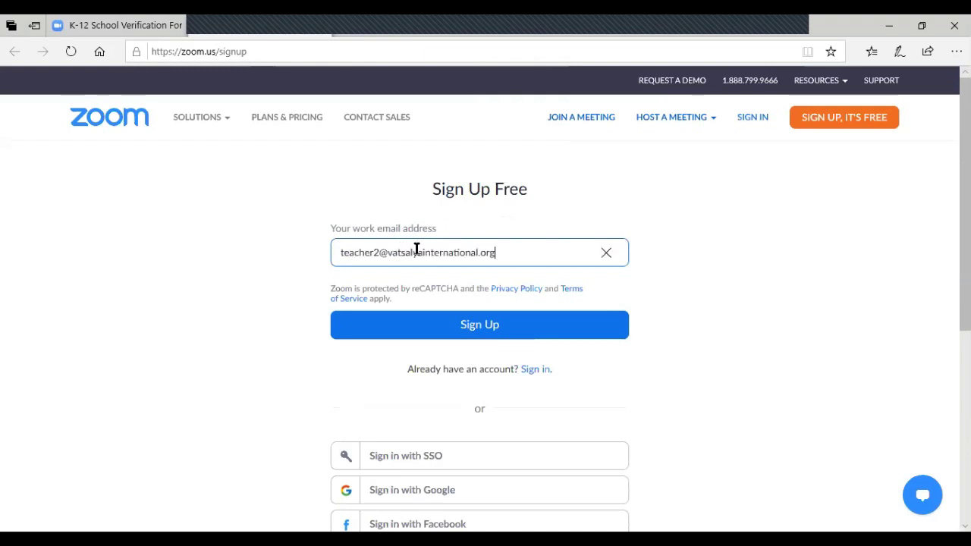
pyautogui.click(342, 252)
pyautogui.click(456, 328)
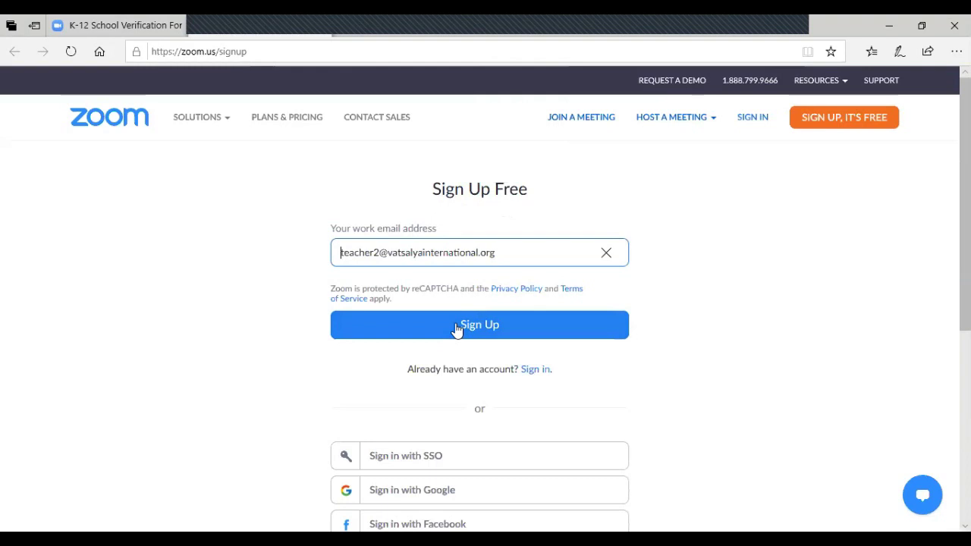
pyautogui.click(472, 334)
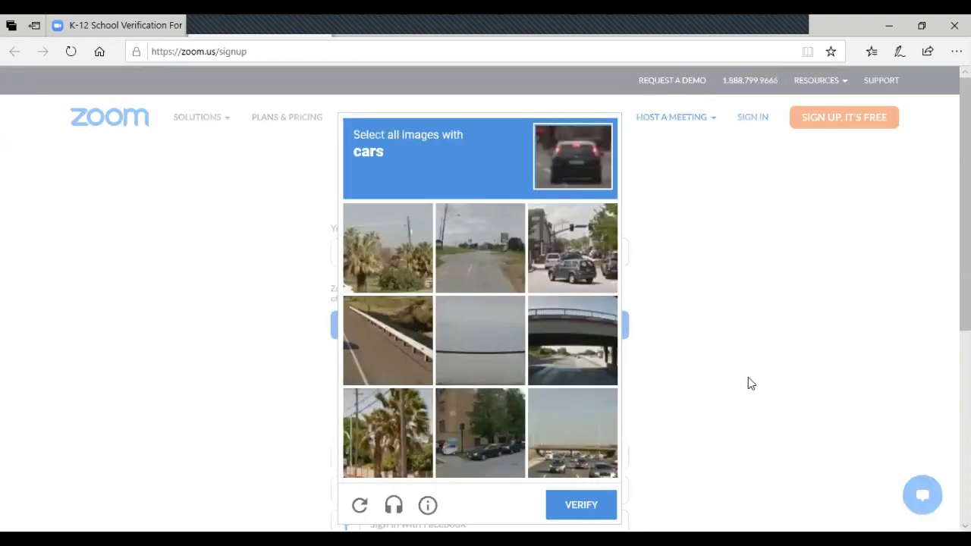
# Step: Select the four reCAPTCHA tiles containing cars
pyautogui.click(574, 239)
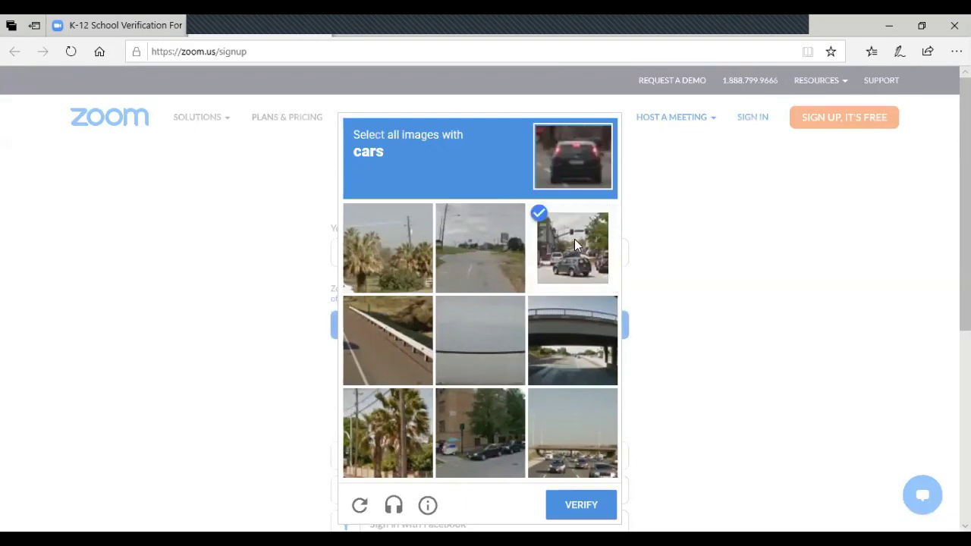
pyautogui.click(493, 444)
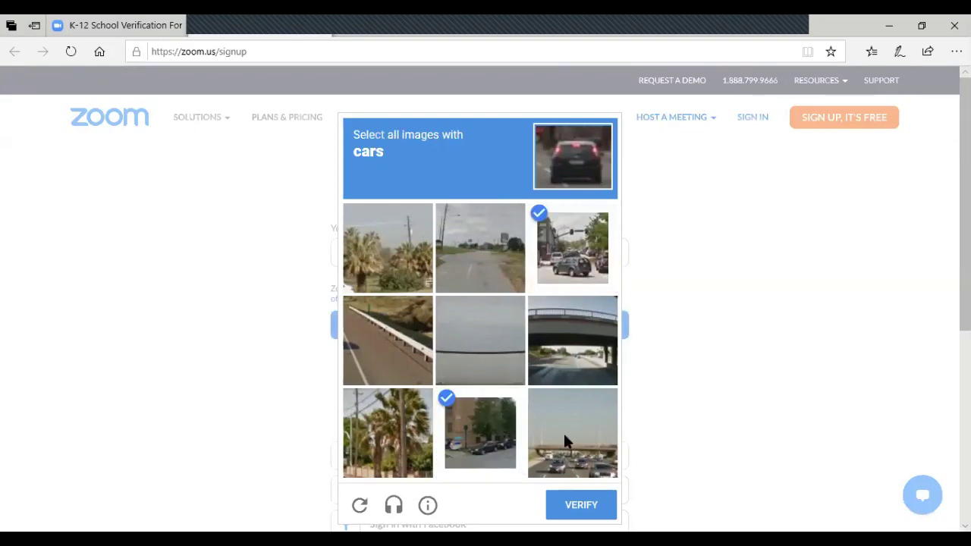
pyautogui.click(563, 440)
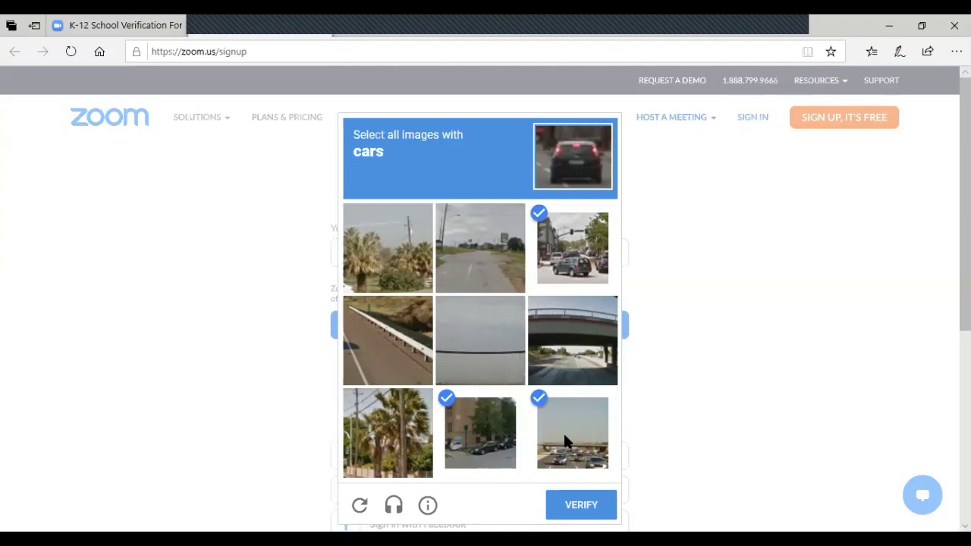
pyautogui.click(582, 347)
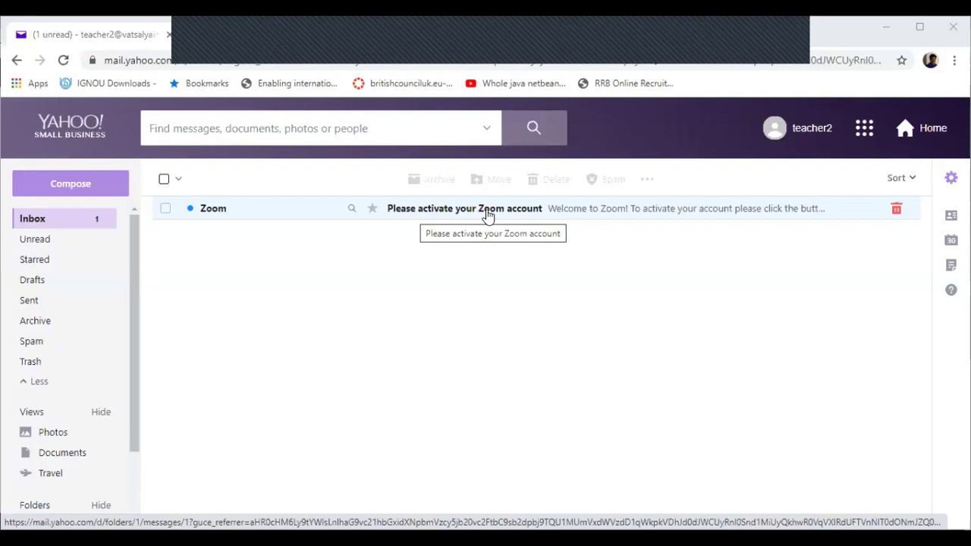
# Step: Open the 'Please activate your Zoom account' email and click Activate Account
pyautogui.click(488, 216)
pyautogui.scroll(-1, 624, 369)
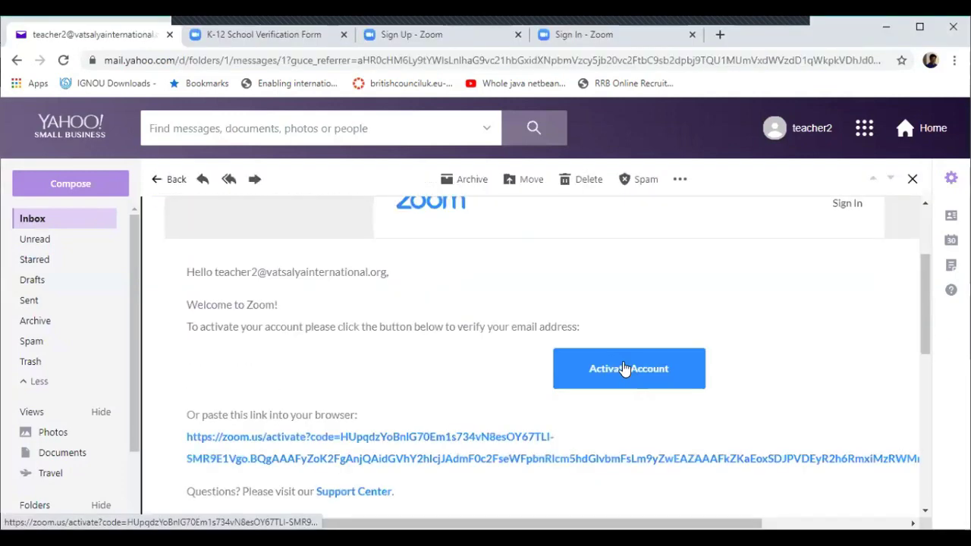
pyautogui.click(624, 369)
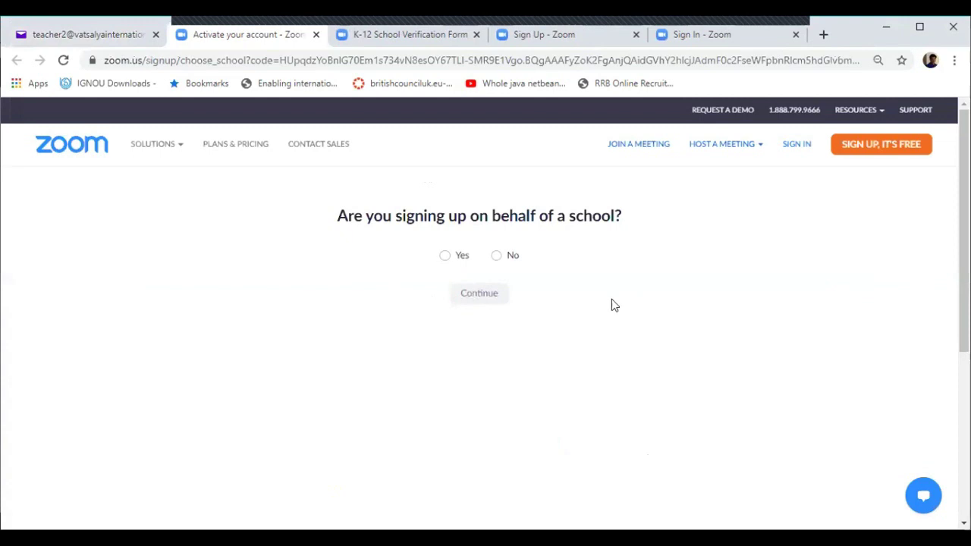
# Step: Answer Yes to signing up for a school, then enter the teacher's first and last name
pyautogui.click(445, 255)
pyautogui.click(479, 293)
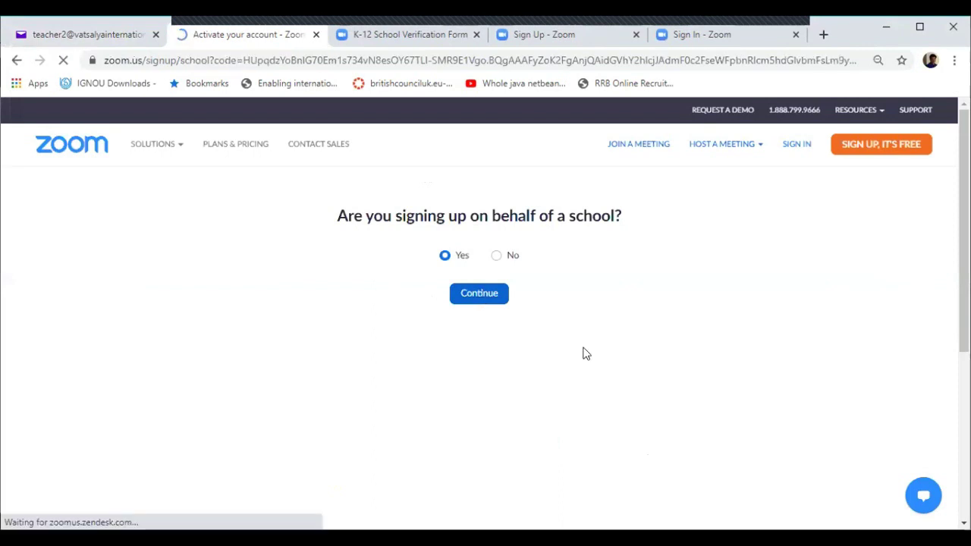
pyautogui.click(384, 301)
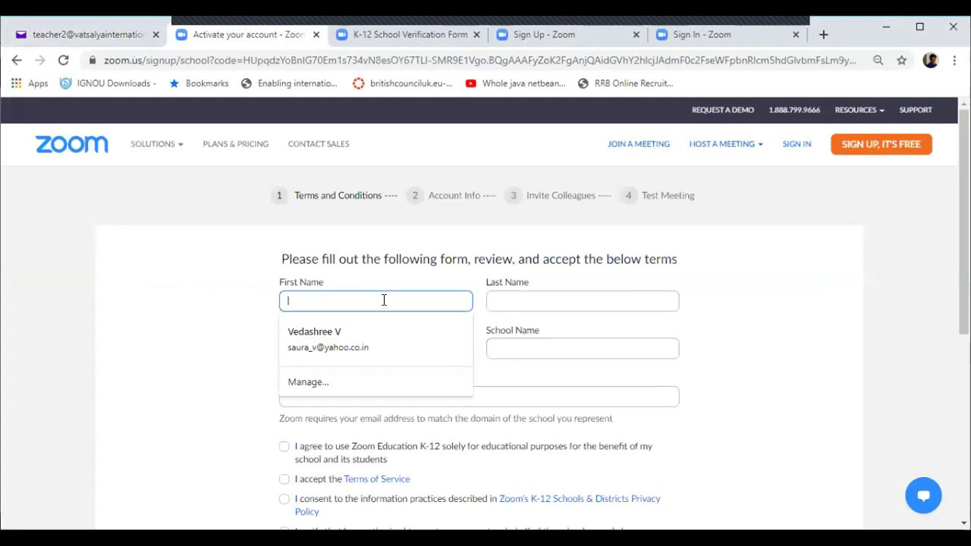
pyautogui.write('Teac')
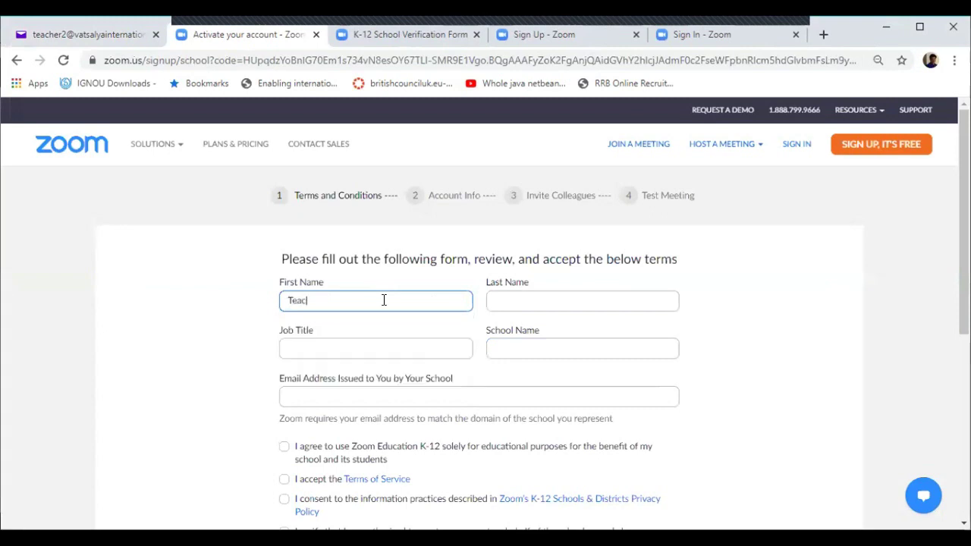
pyautogui.write('her2')
pyautogui.press('Tab')
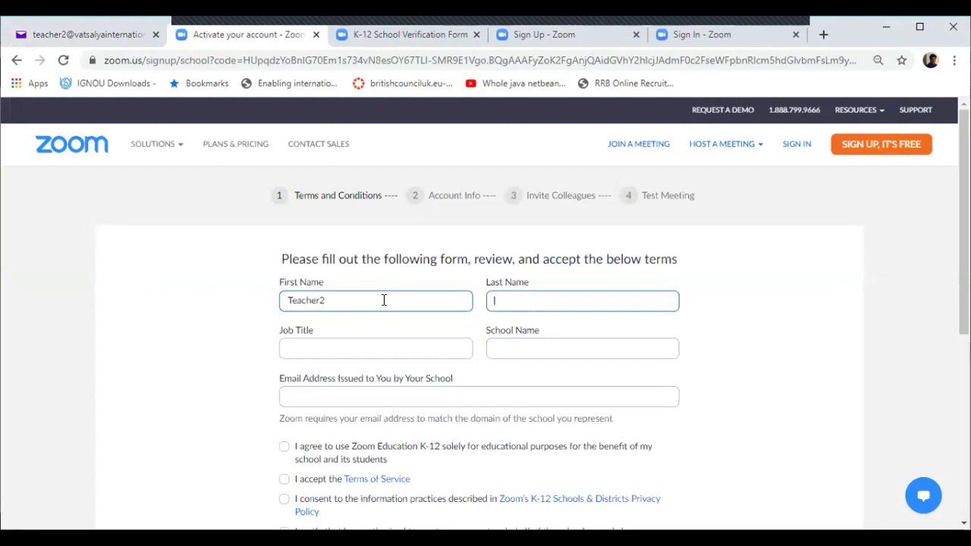
pyautogui.write('Demo')
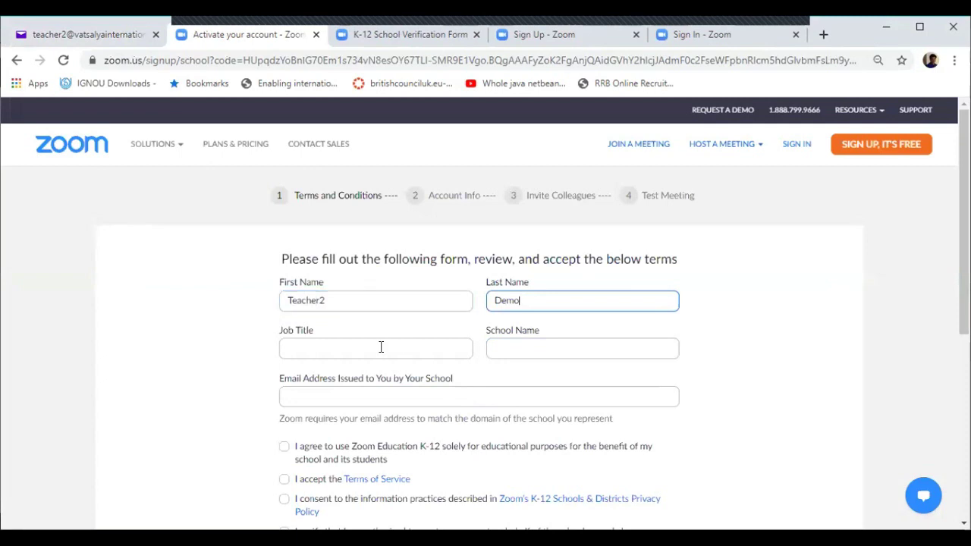
# Step: Fill in job title 'Teacher', school name 'Valsalya International School' and the school email
pyautogui.click(381, 346)
pyautogui.write('Te')
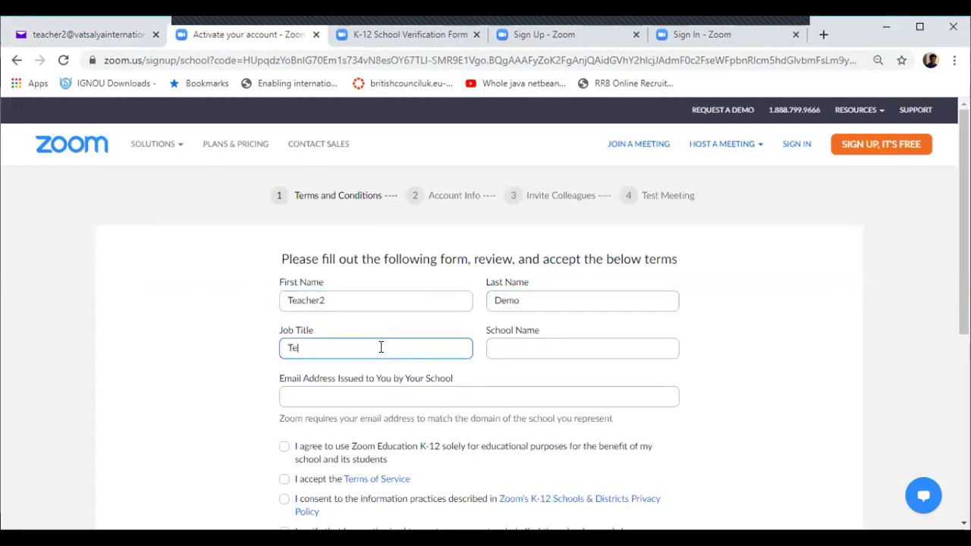
pyautogui.write('acher')
pyautogui.press('Tab')
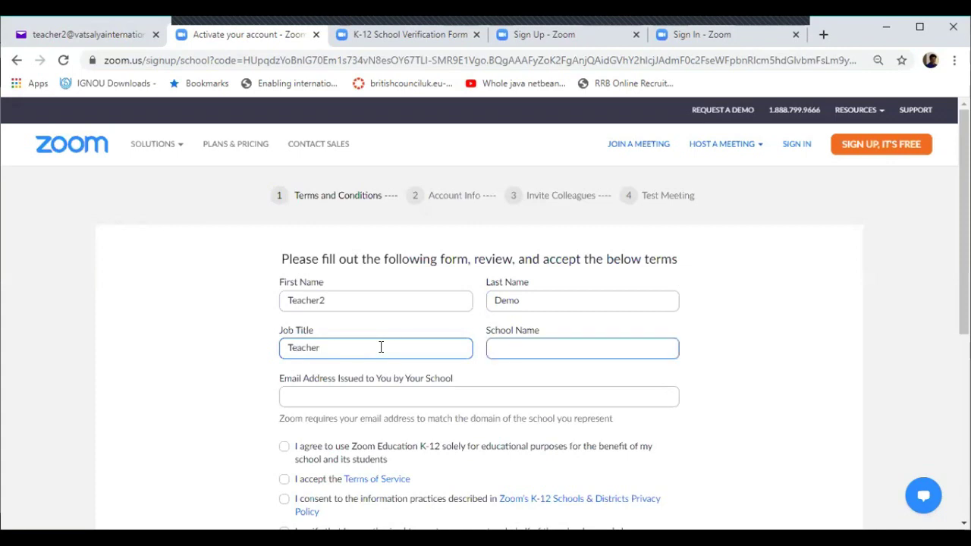
pyautogui.write('Val')
pyautogui.write('sa')
pyautogui.write('lya')
pyautogui.write(' In')
pyautogui.write('te')
pyautogui.write('r')
pyautogui.write('na')
pyautogui.write('tio')
pyautogui.write('na')
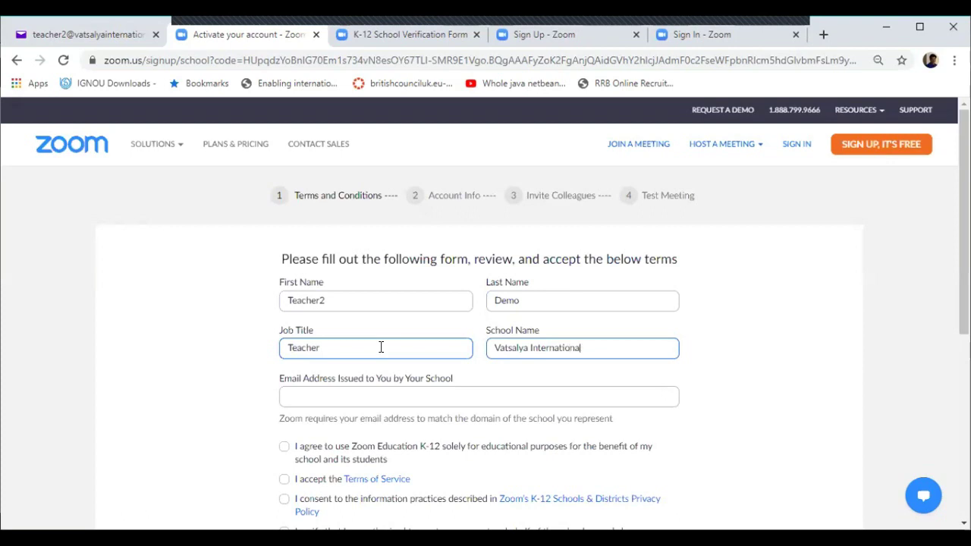
pyautogui.write('l School')
pyautogui.click(345, 397)
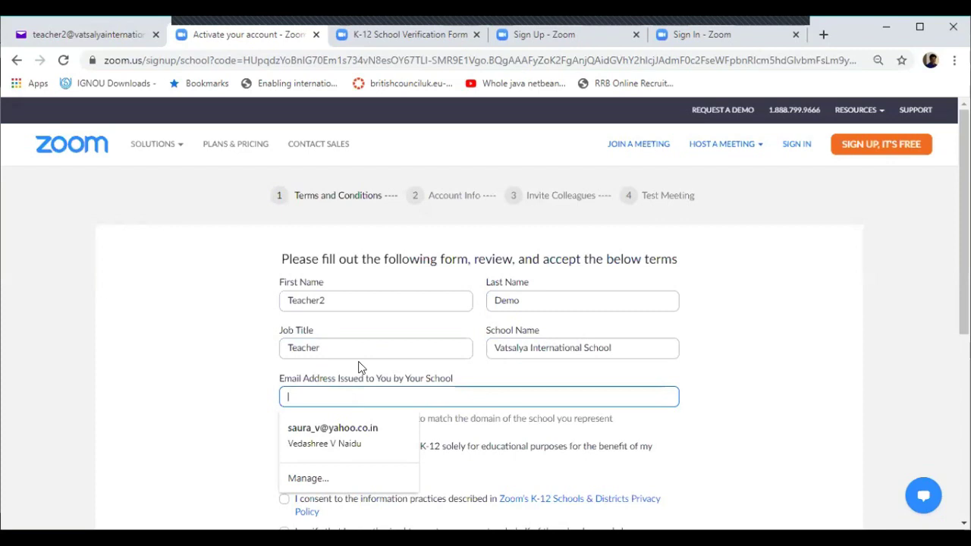
pyautogui.hotkey('alt', 'Tab')
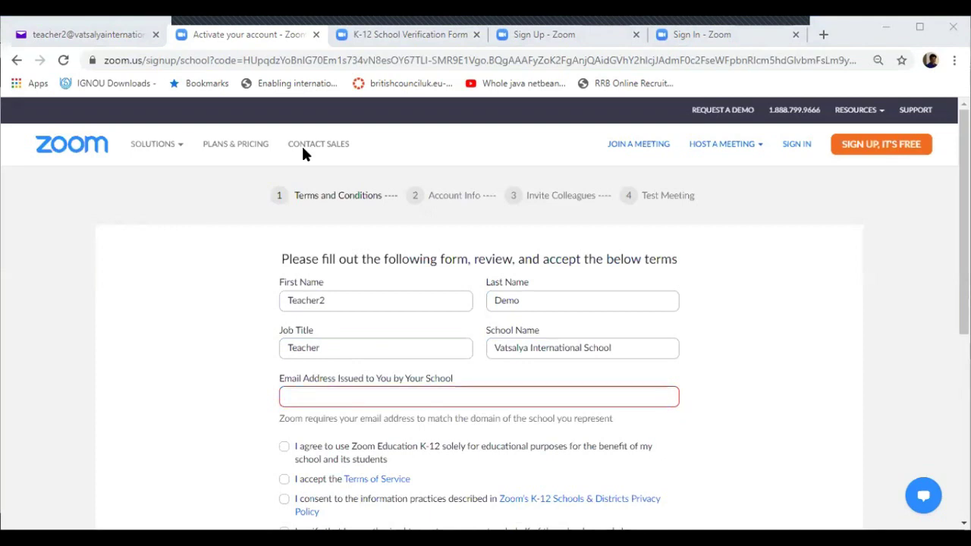
pyautogui.click(328, 395)
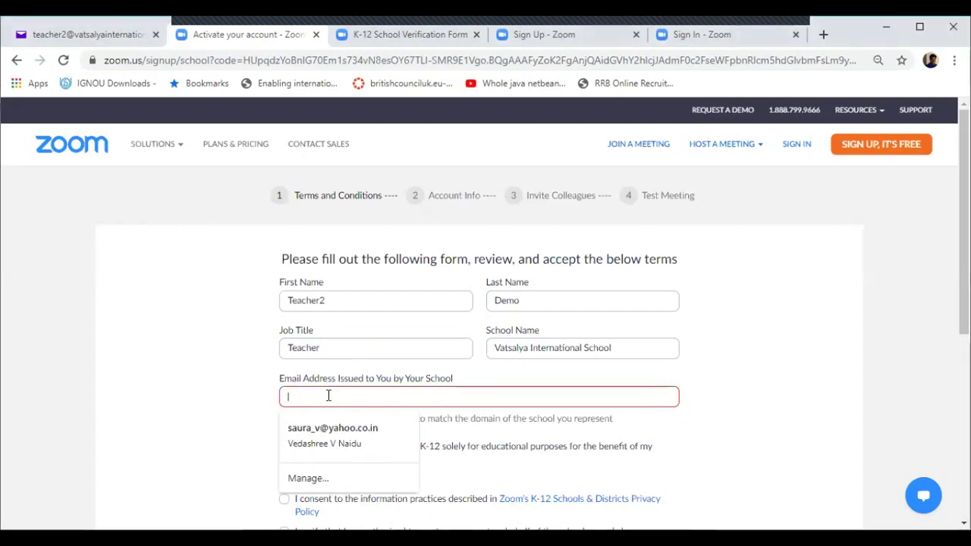
pyautogui.hotkey('ctrl', 'v')
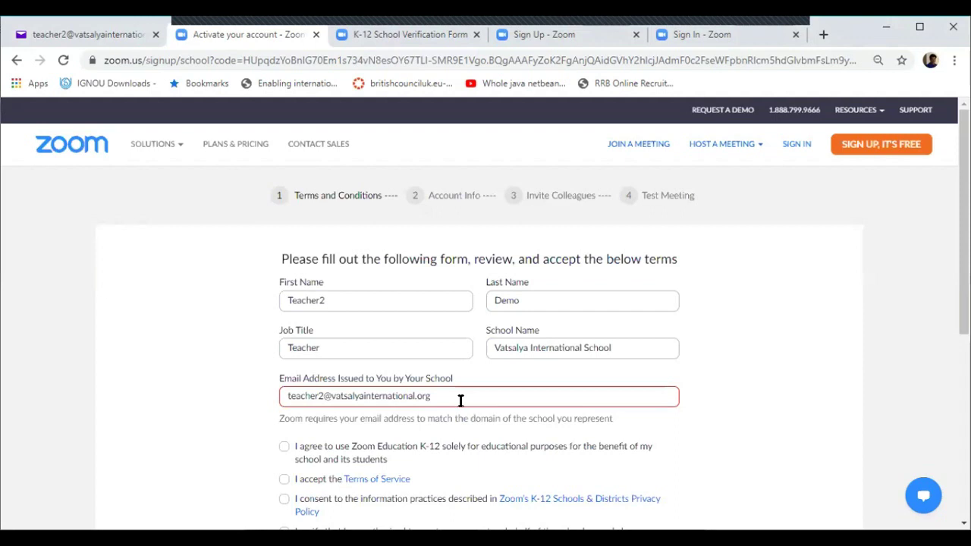
# Step: Tick all four K-12 agreement checkboxes and submit the school sign-up form
pyautogui.click(284, 447)
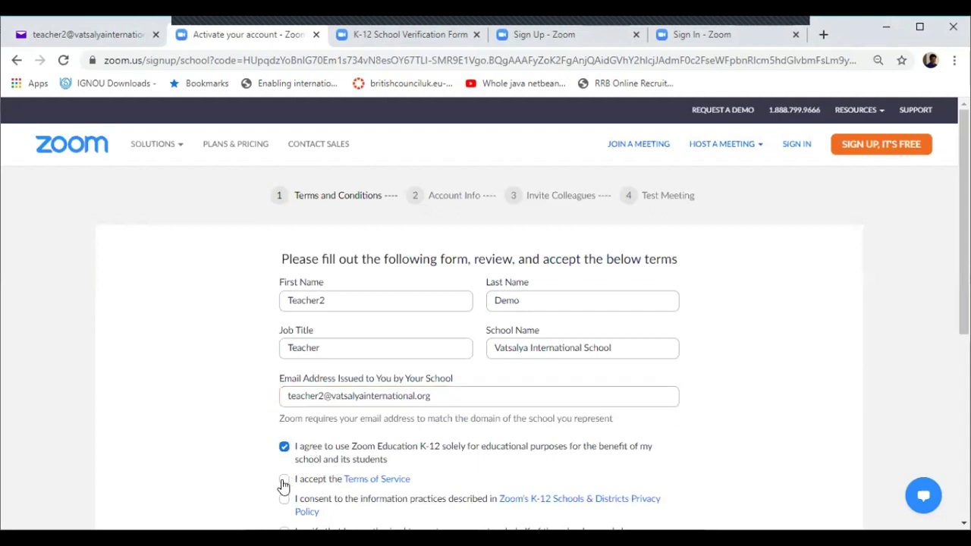
pyautogui.click(284, 478)
pyautogui.scroll(-1, 286, 429)
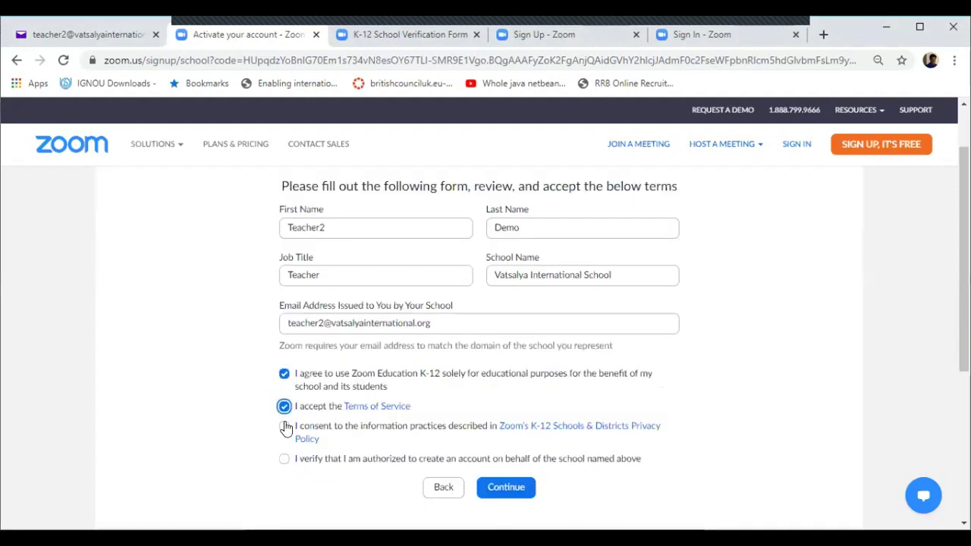
pyautogui.click(284, 427)
pyautogui.click(284, 460)
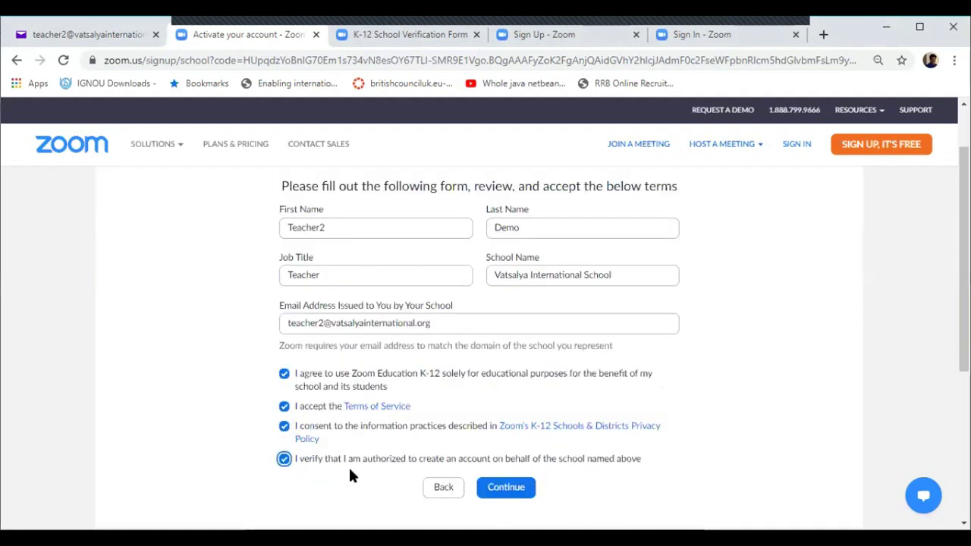
pyautogui.click(506, 488)
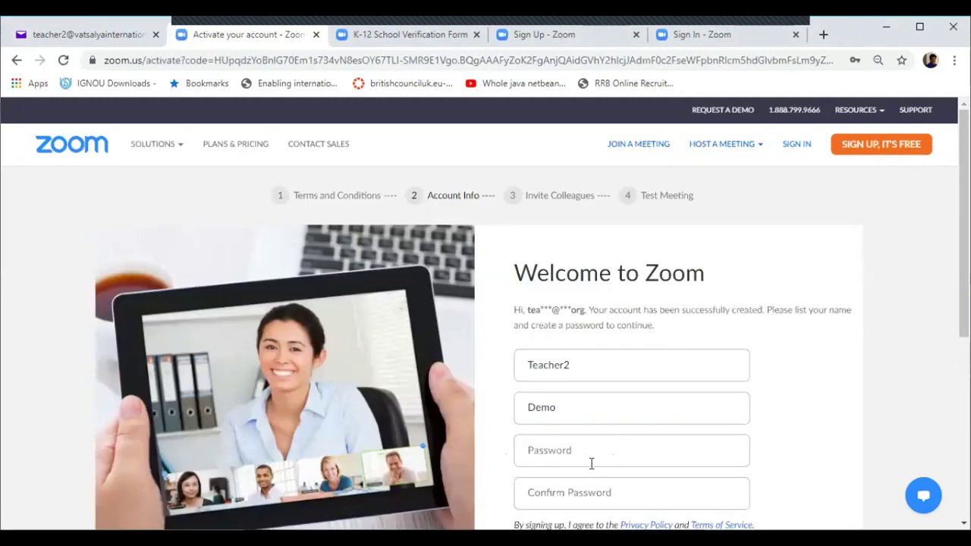
# Step: Enter the account password, re-enter it to confirm, and continue to the Invite Colleagues step
pyautogui.click(733, 450)
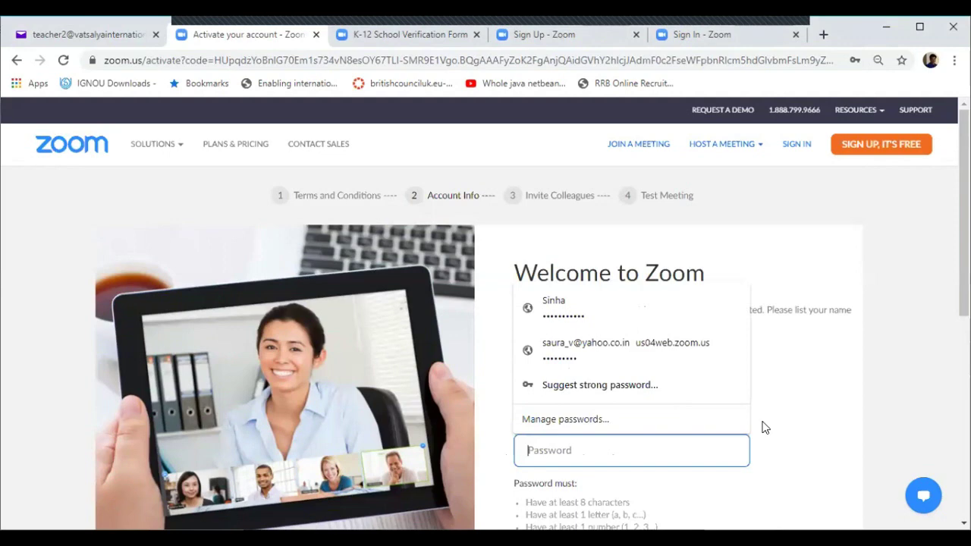
pyautogui.write('••••')
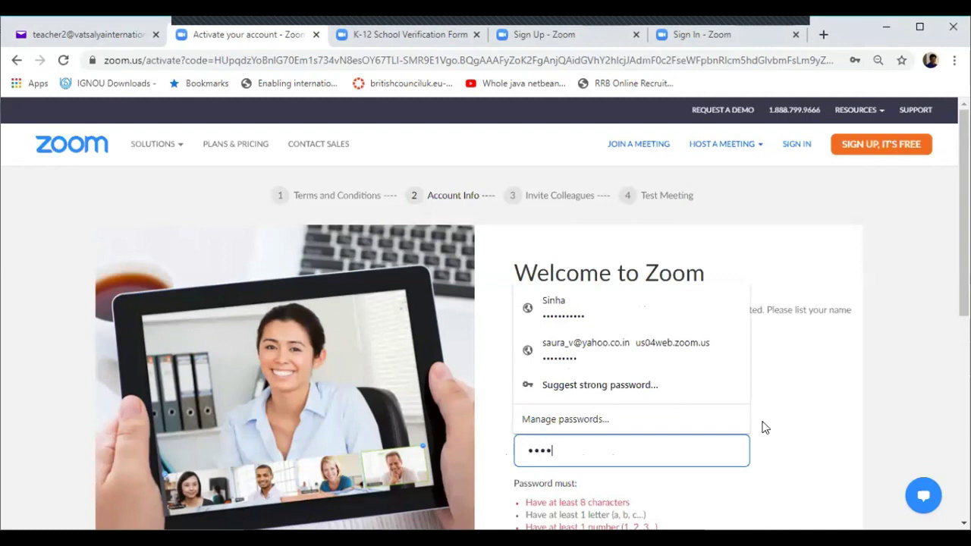
pyautogui.write('••••')
pyautogui.scroll(-2, 556, 436)
pyautogui.click(577, 428)
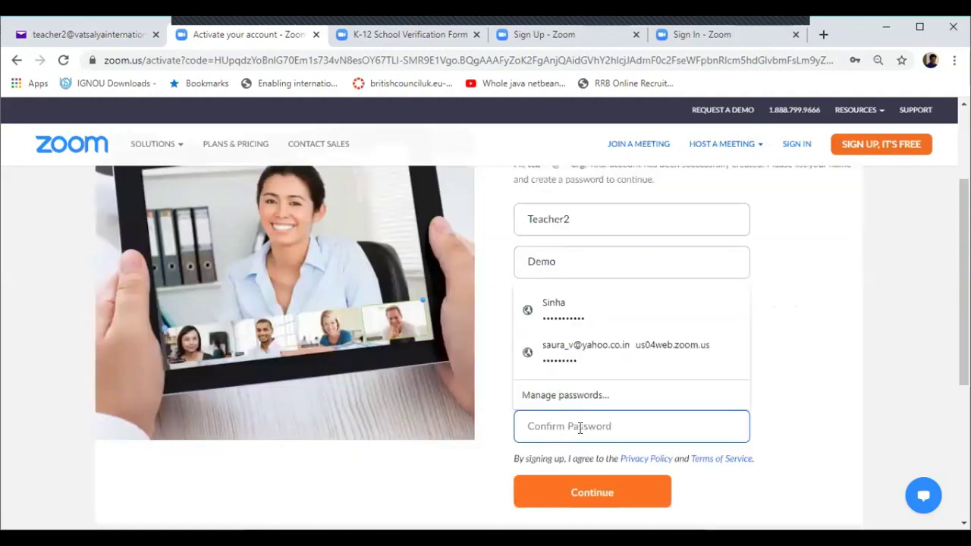
pyautogui.write('••')
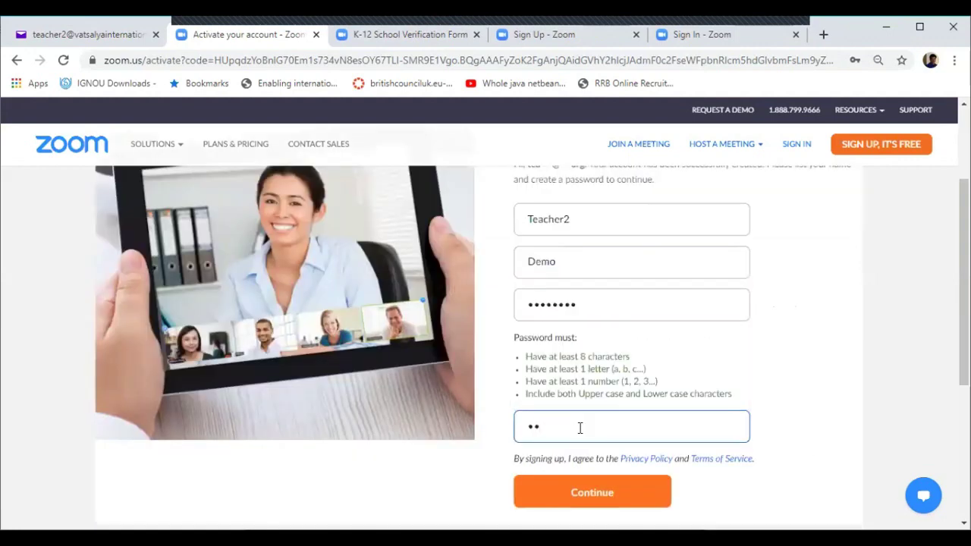
pyautogui.write('••••••')
pyautogui.click(571, 495)
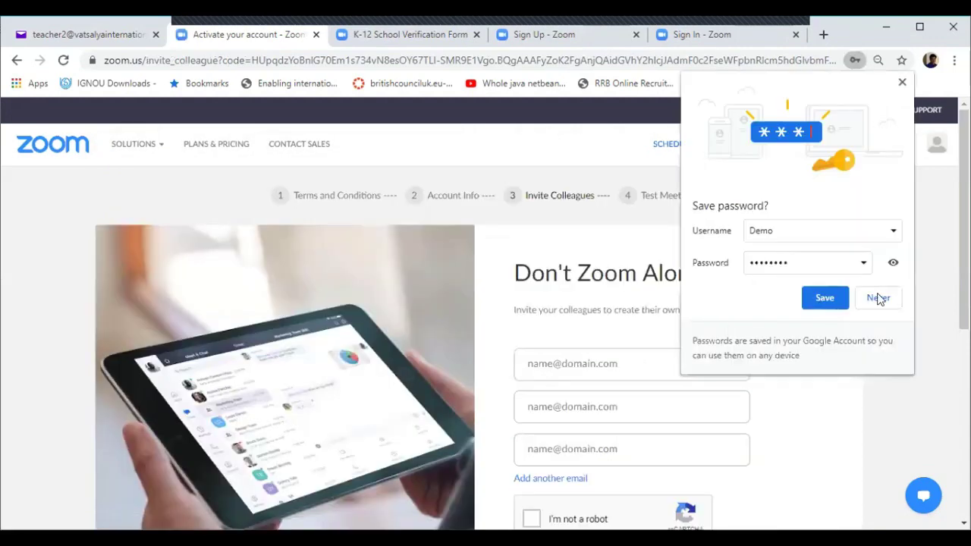
# Step: Decline Chrome's offer to save the password and switch to the K-12 School Verification Form tab
pyautogui.click(367, 269)
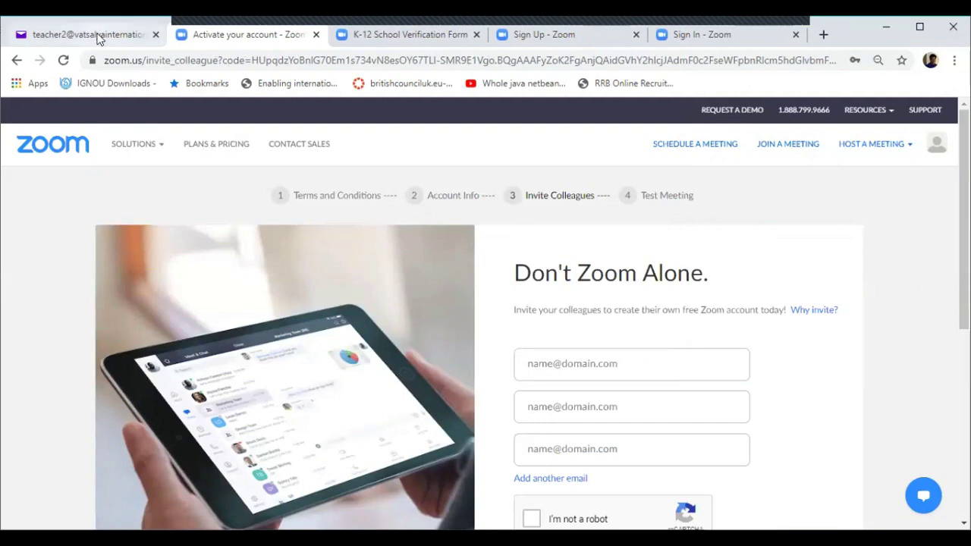
pyautogui.moveTo(134, 152)
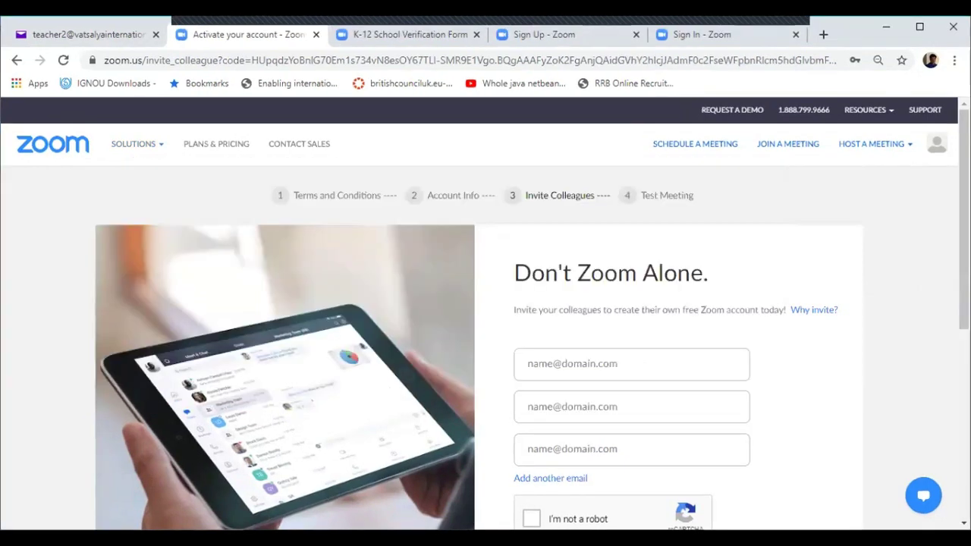
pyautogui.click(390, 34)
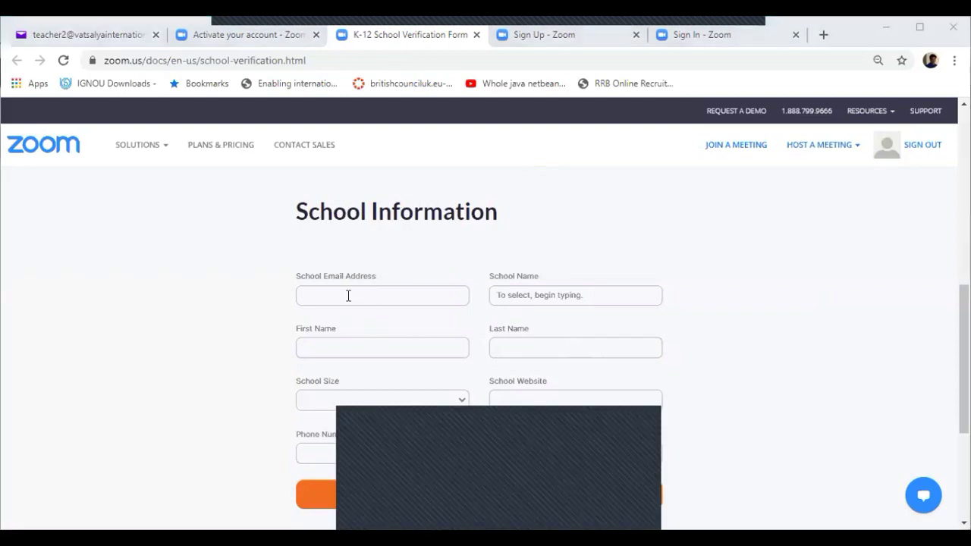
# Step: Enter the school email address, correcting its typo, and the school name 'Vatsalya International School'
pyautogui.click(348, 296)
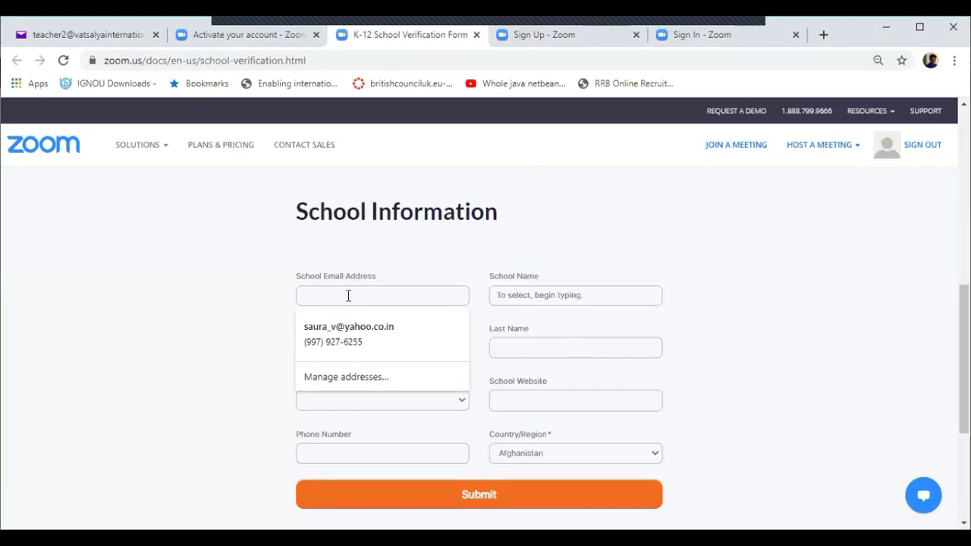
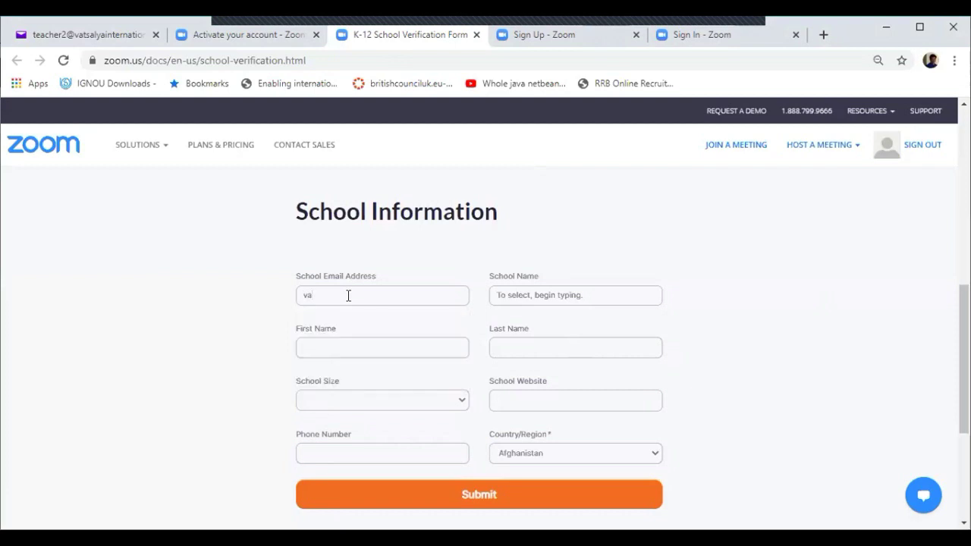
pyautogui.click(501, 292)
pyautogui.write('Va')
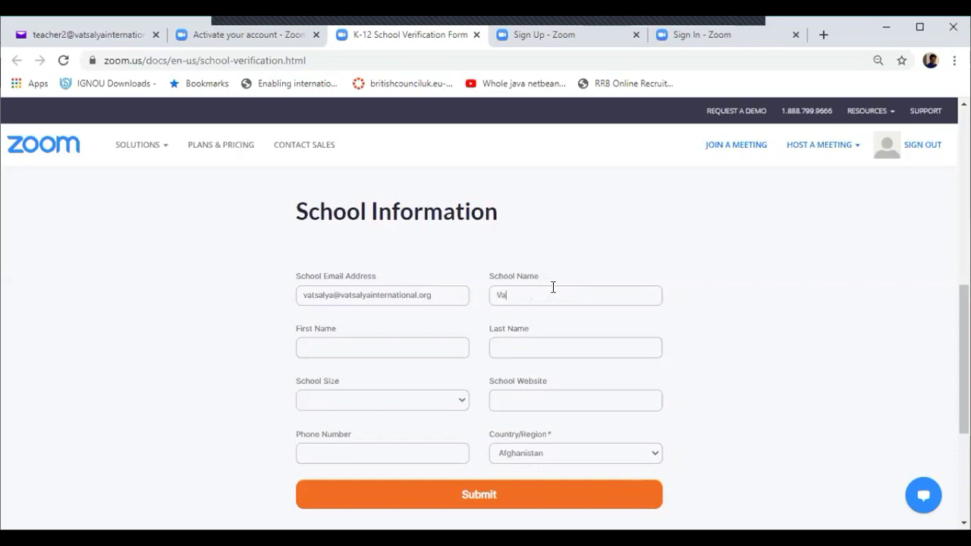
pyautogui.write('tsalya International School')
# Step: Fill in the contact's first name and last name on the verification form
pyautogui.click(380, 345)
pyautogui.write('Teacher')
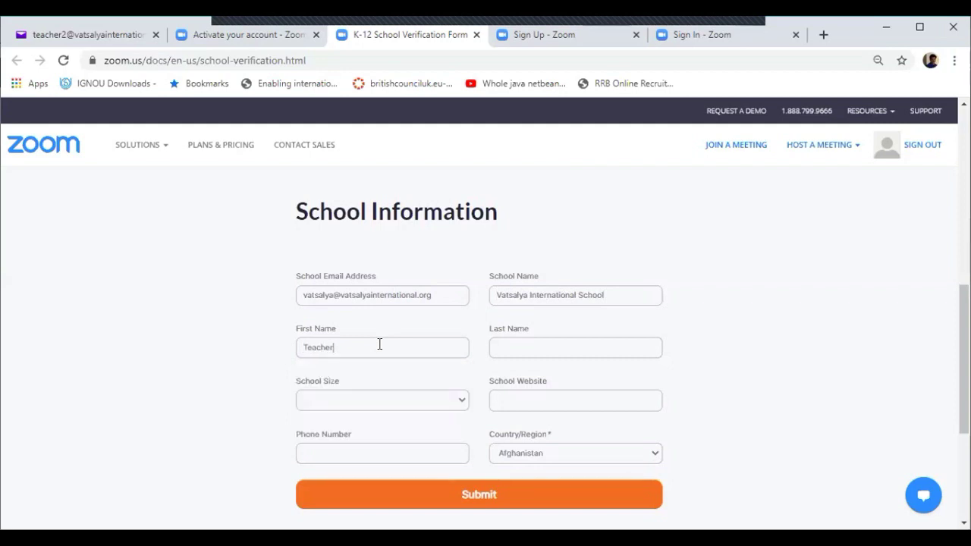
pyautogui.press('Tab')
pyautogui.write('Demo')
pyautogui.click(366, 398)
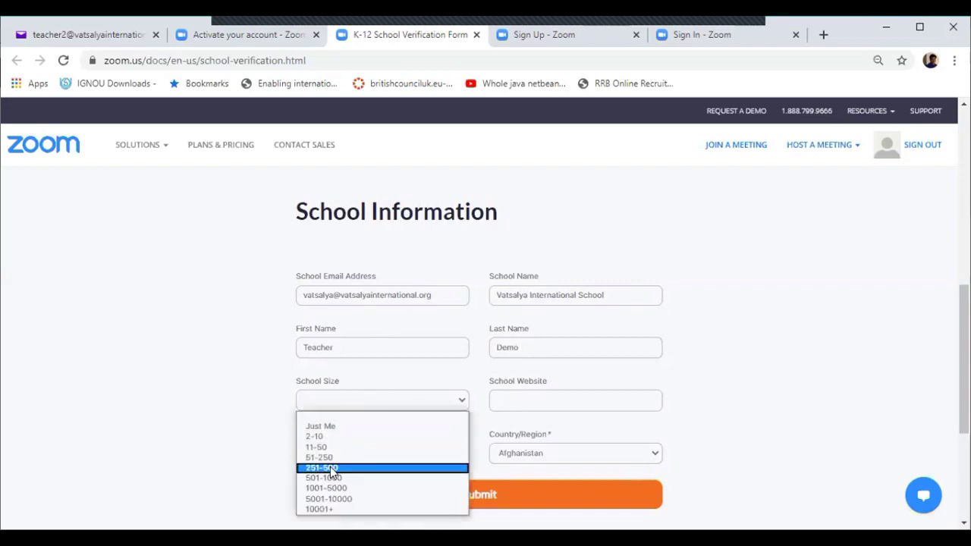
# Step: Set school size to 1001-5000, website to vatsalyainternational.org, and enter the school phone number
pyautogui.click(330, 488)
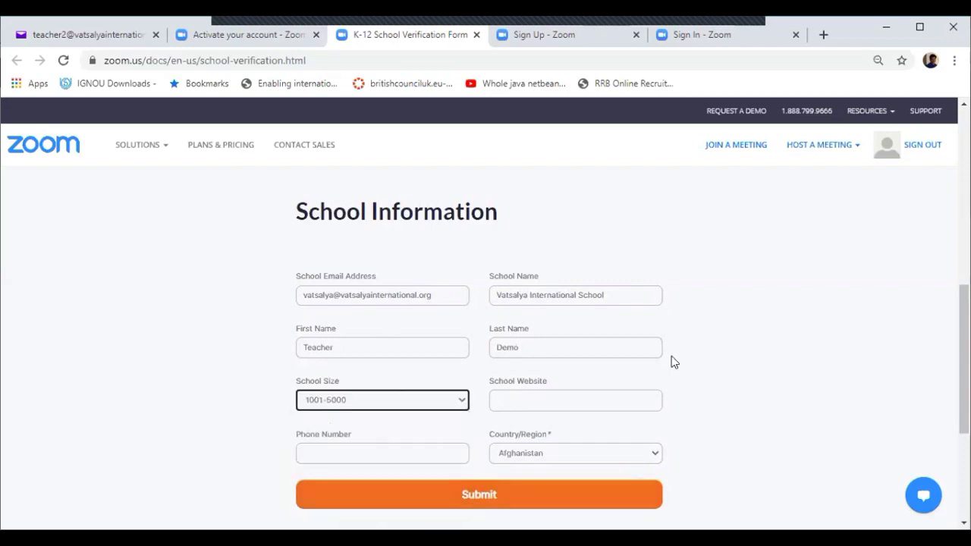
pyautogui.click(560, 401)
pyautogui.write('vat')
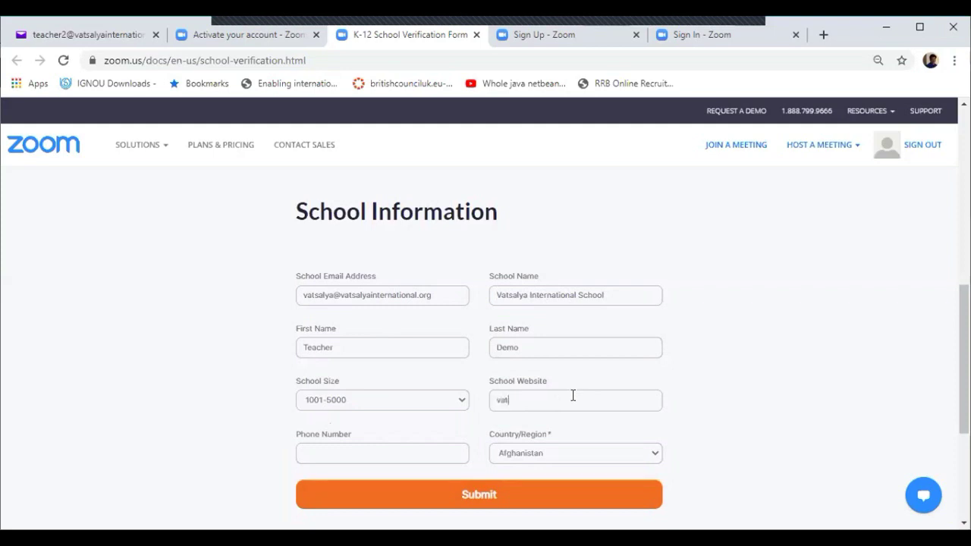
pyautogui.write('salyainternational.org')
pyautogui.click(371, 453)
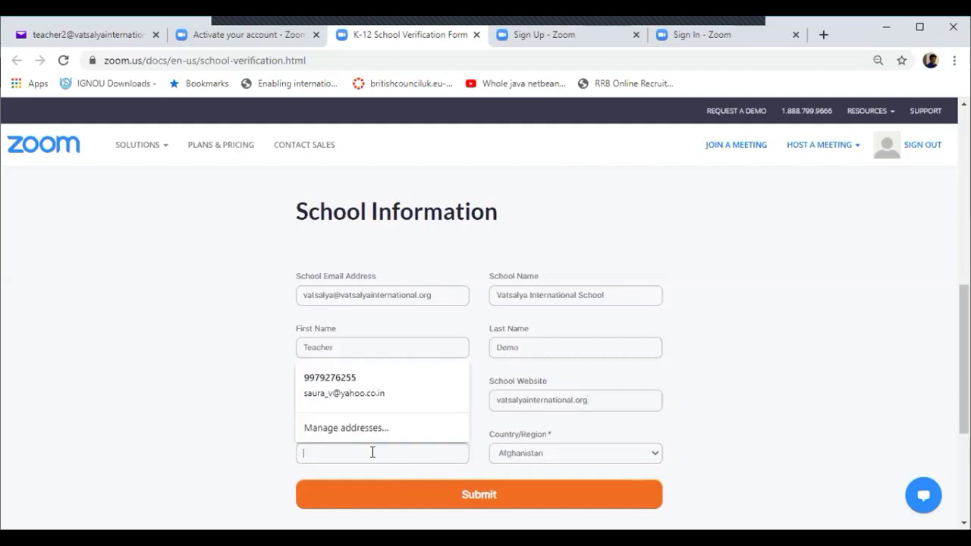
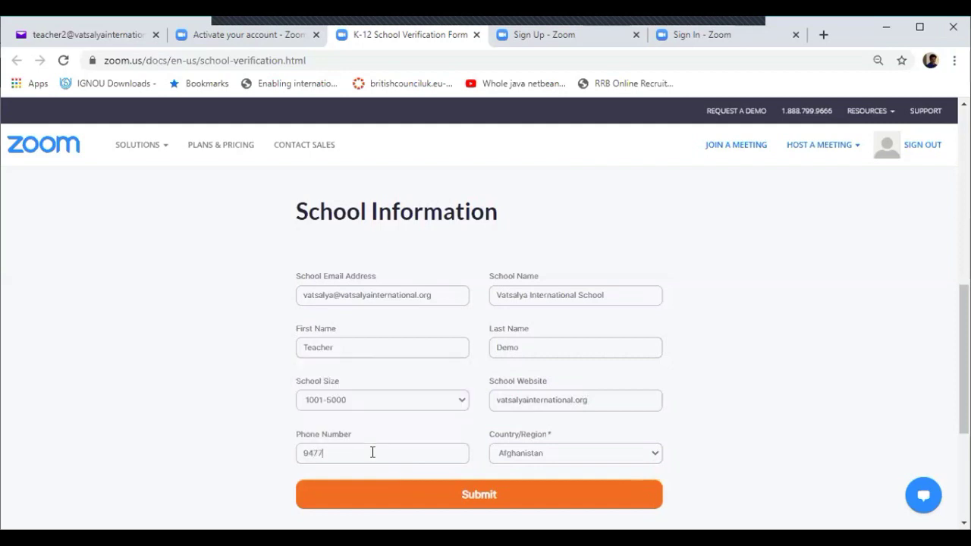
# Step: Choose India as the Country/Region and submit the verification form for review
pyautogui.click(552, 452)
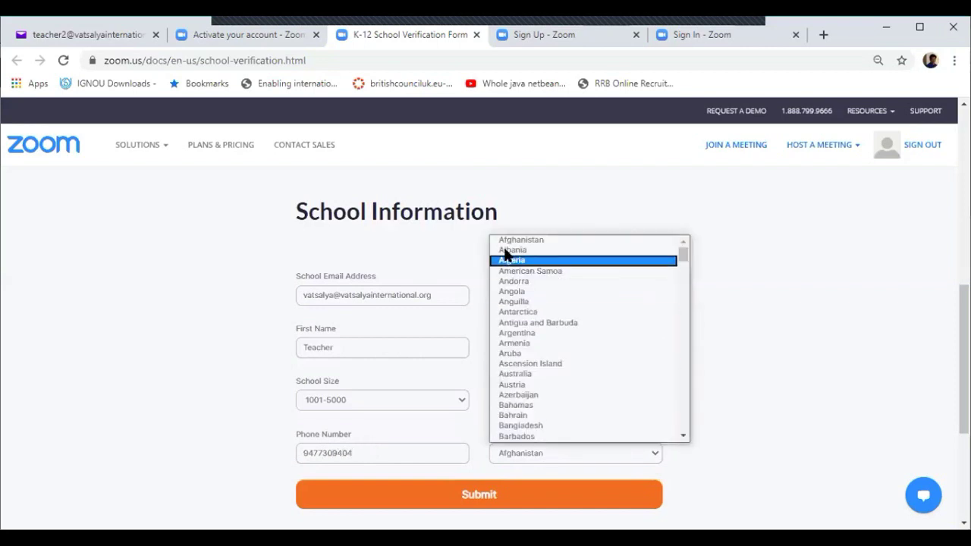
pyautogui.scroll(-2, 530, 353)
pyautogui.scroll(-20, 530, 356)
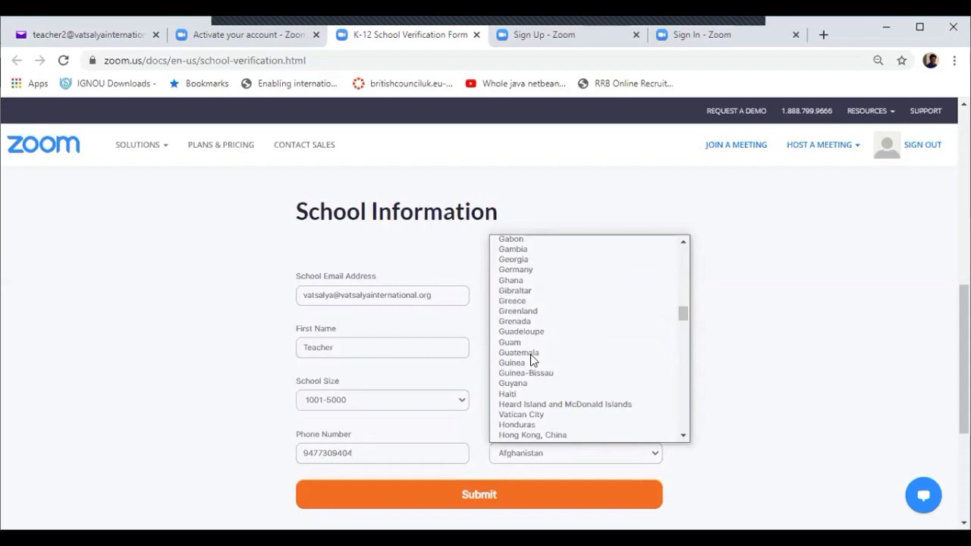
pyautogui.scroll(8, 519, 342)
pyautogui.scroll(-20, 516, 334)
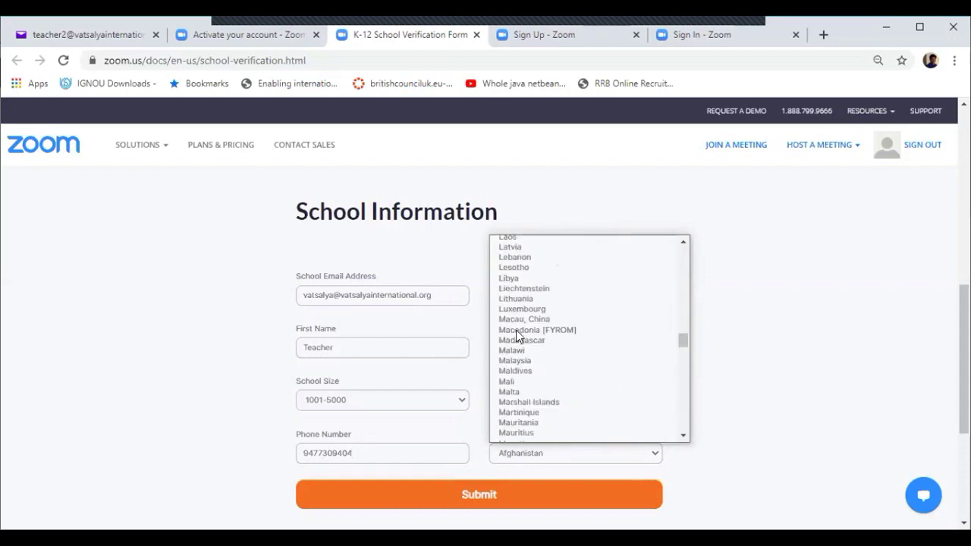
pyautogui.scroll(20, 519, 334)
pyautogui.scroll(20, 520, 332)
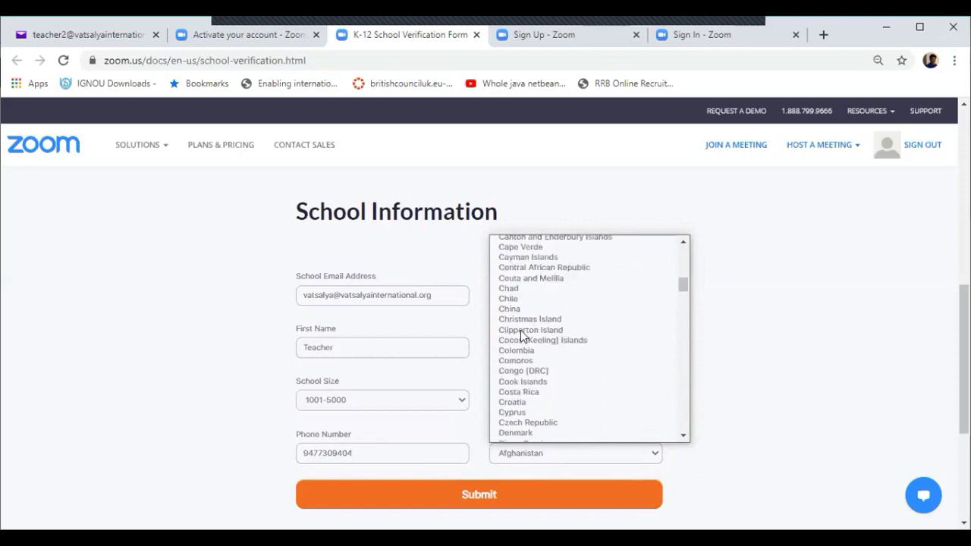
pyautogui.scroll(-8, 521, 329)
pyautogui.scroll(-18, 520, 331)
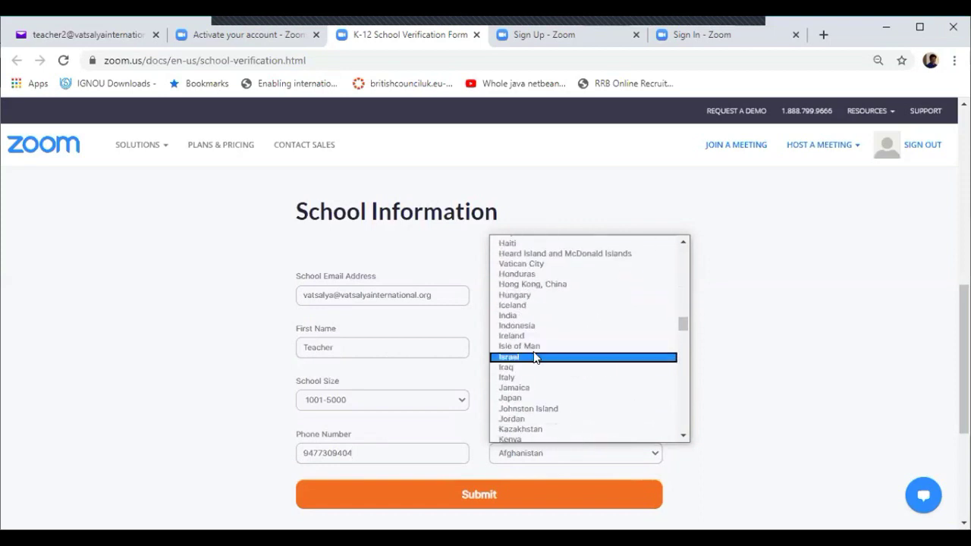
pyautogui.click(518, 313)
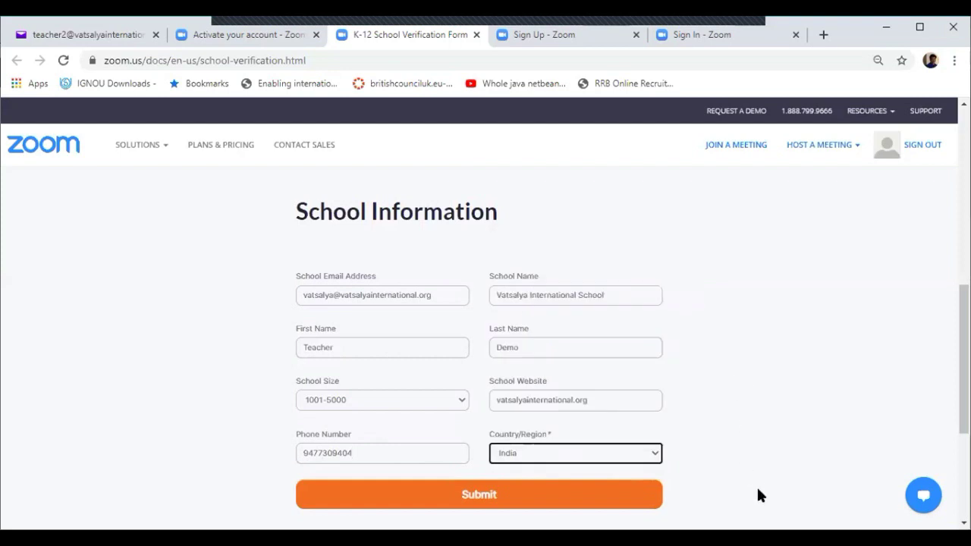
pyautogui.click(480, 497)
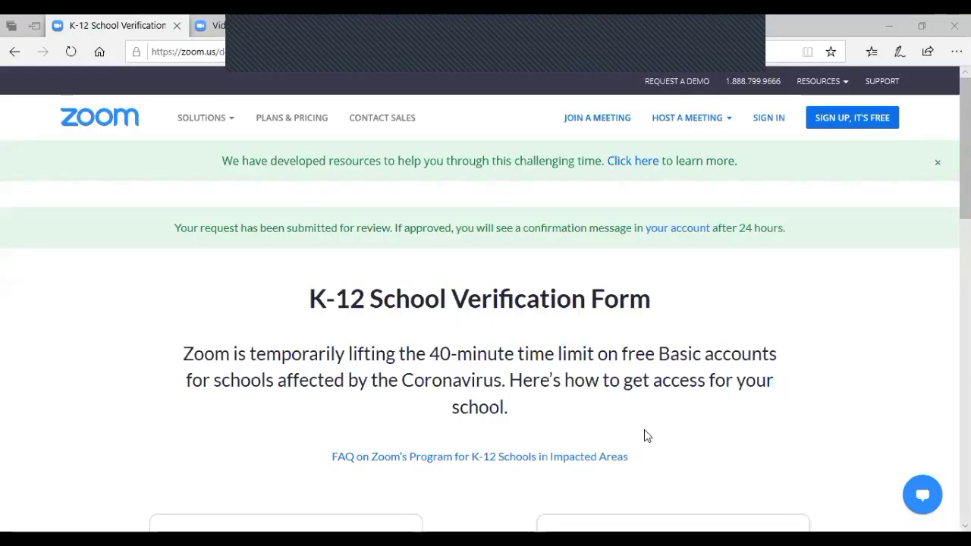